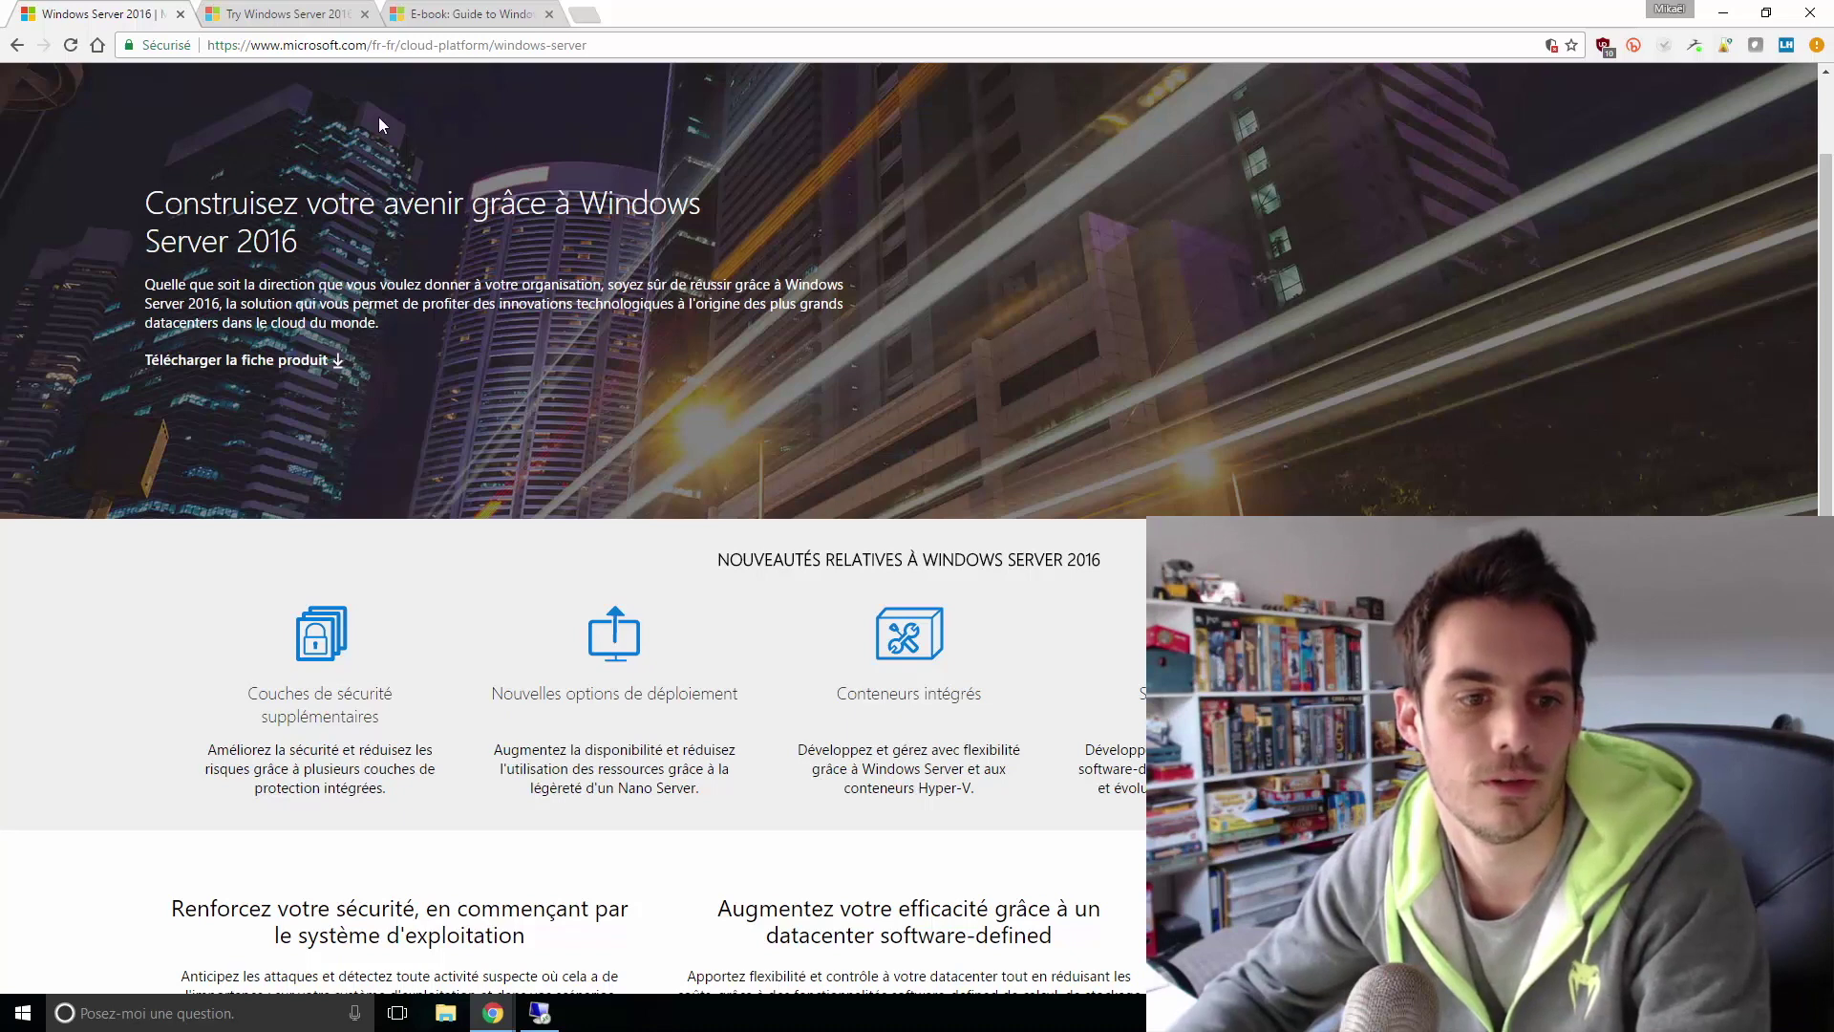
Step: Review the Windows Server 2016 evaluation download page and the e-book page for The Ultimate Guide to Windows Server 2016
click(275, 17)
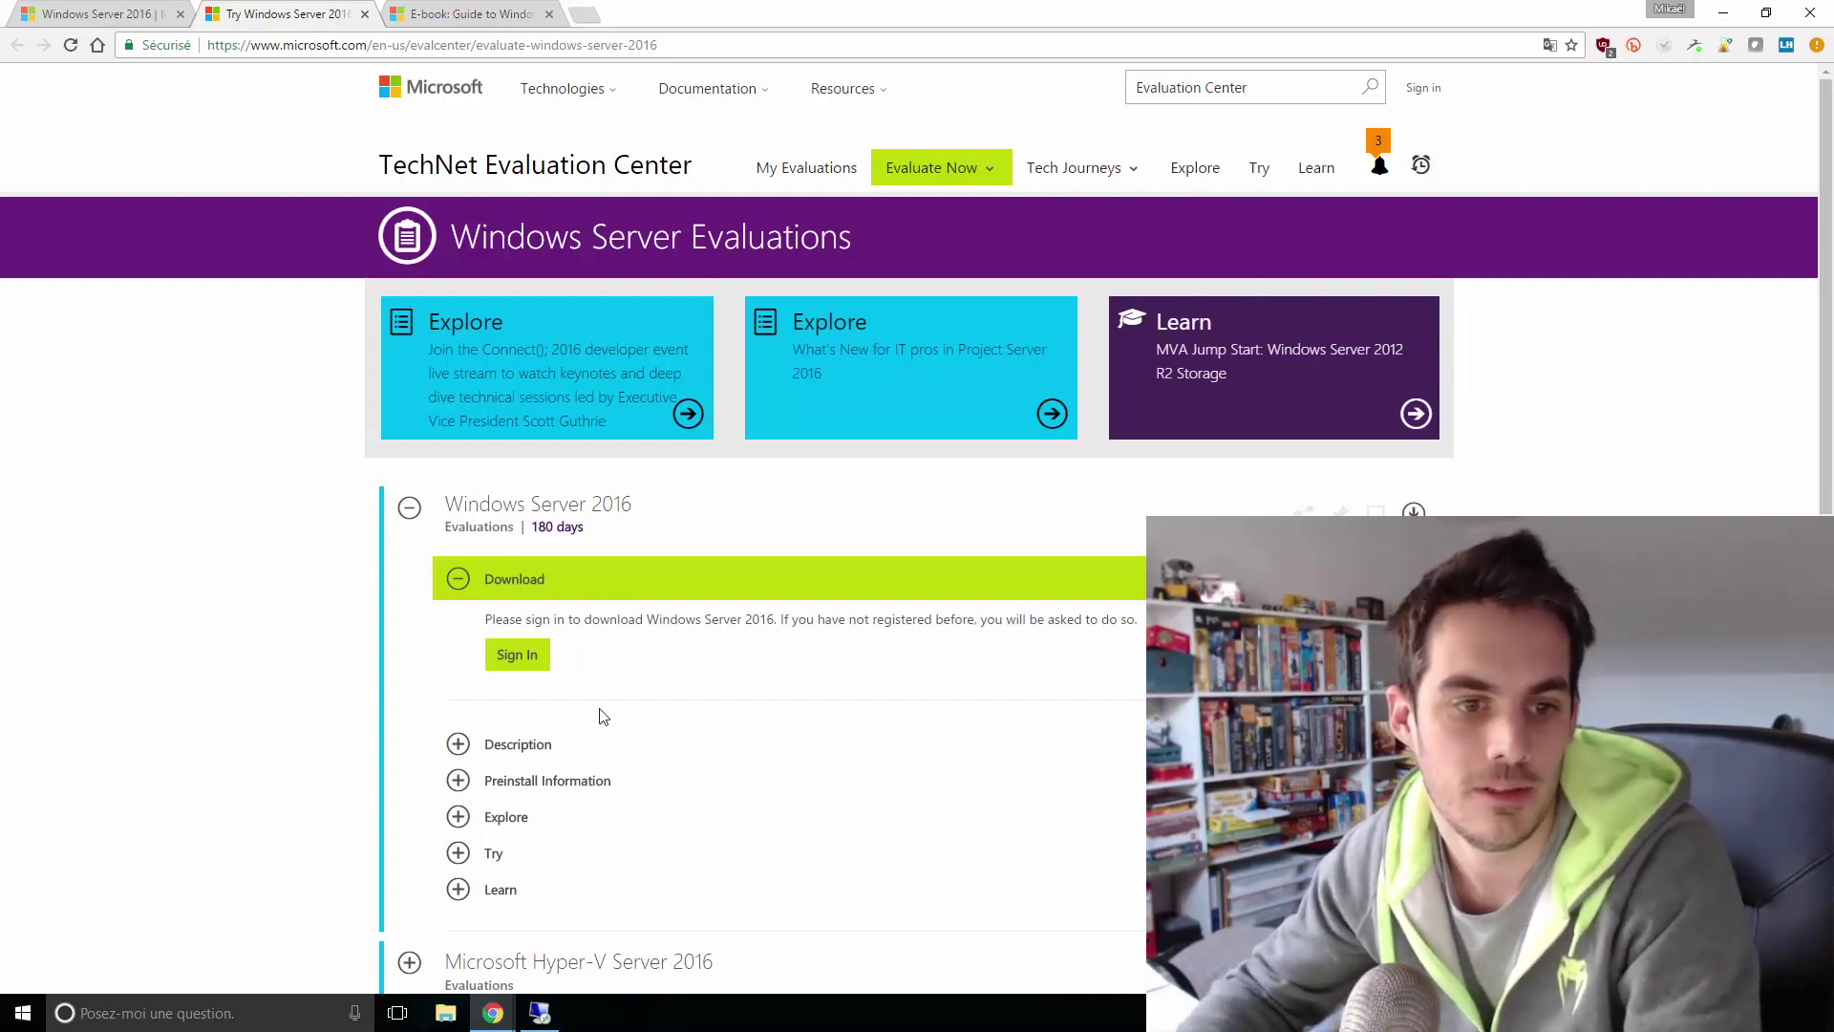
click(473, 13)
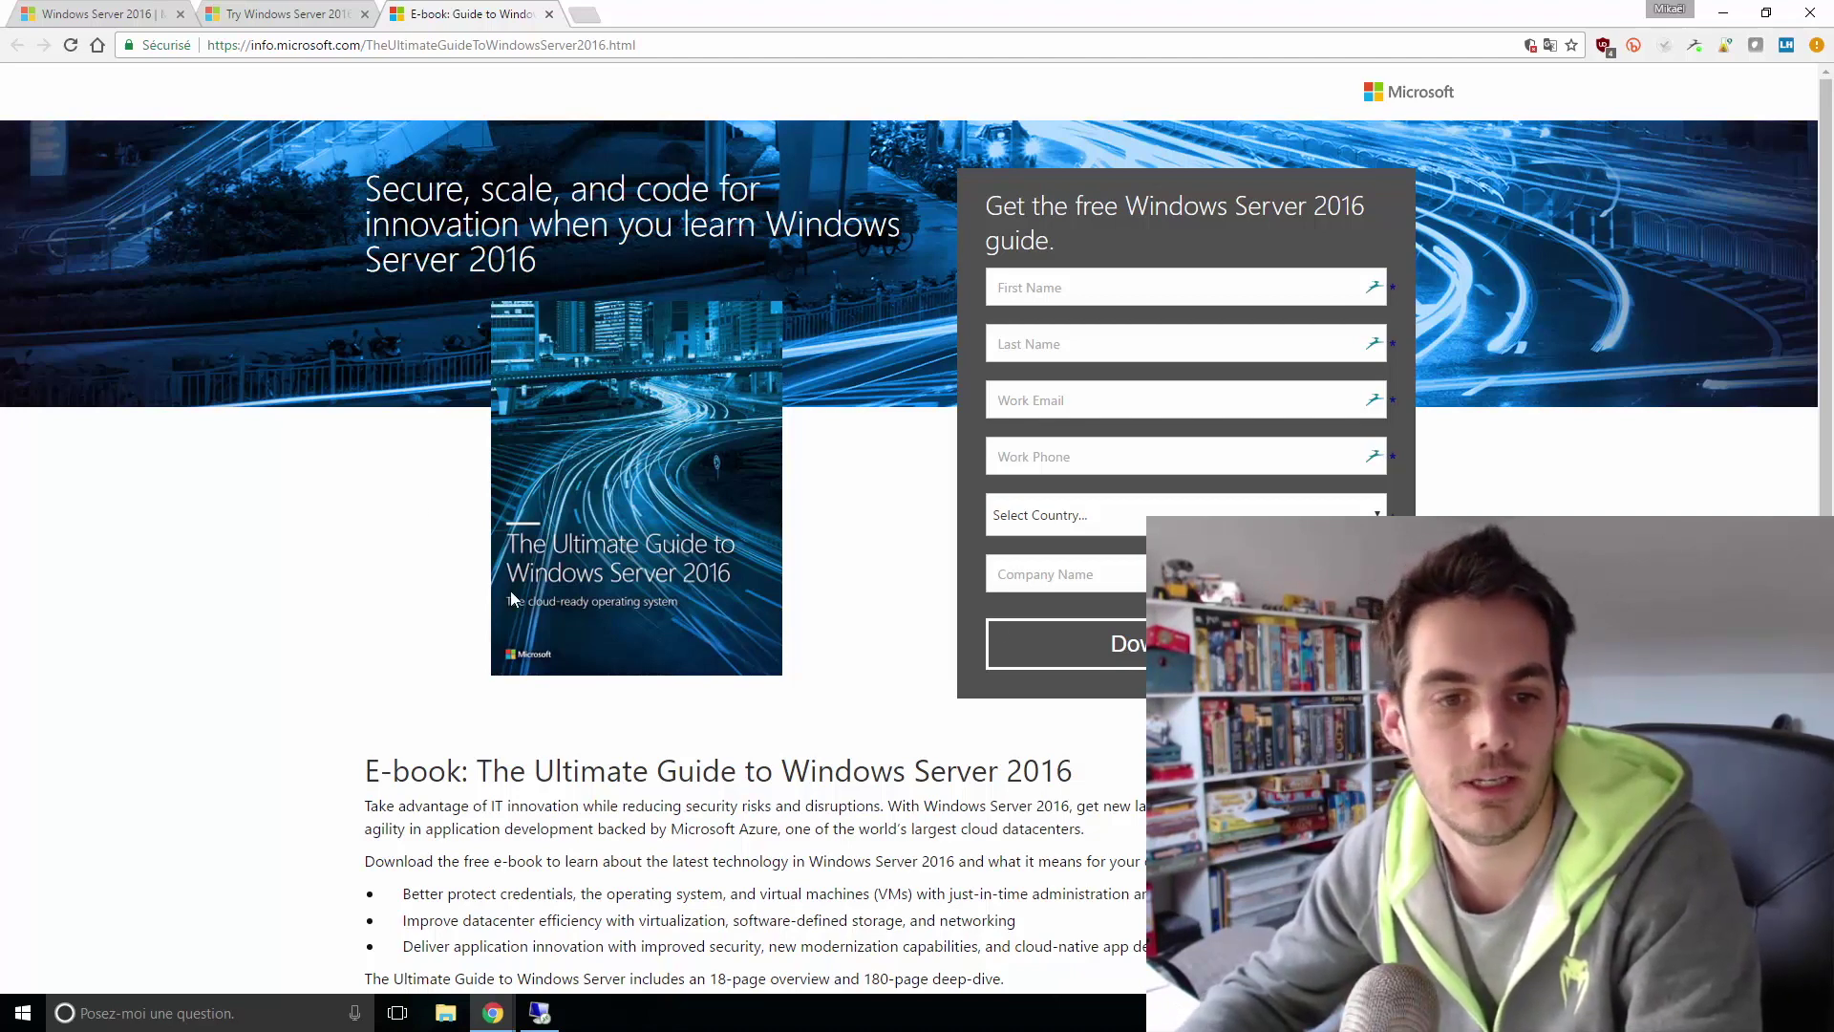
scroll(589, 445, down, 2)
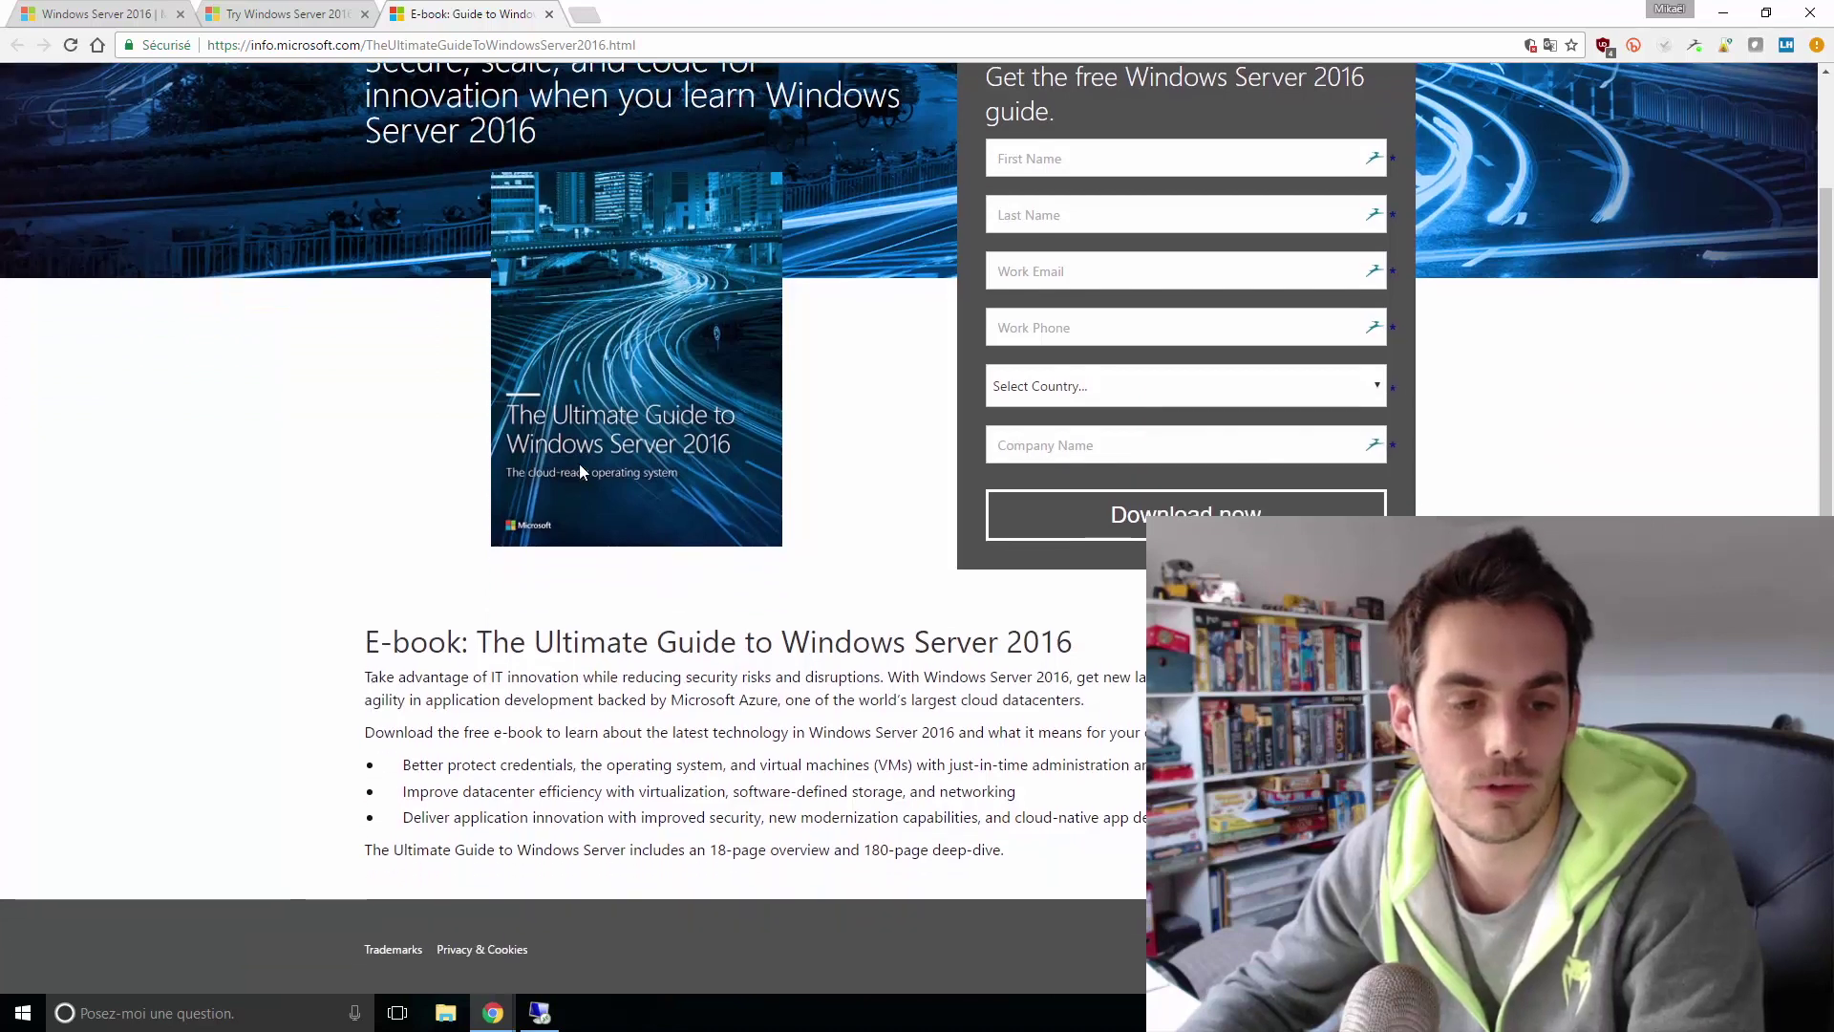
scroll(579, 463, up, 2)
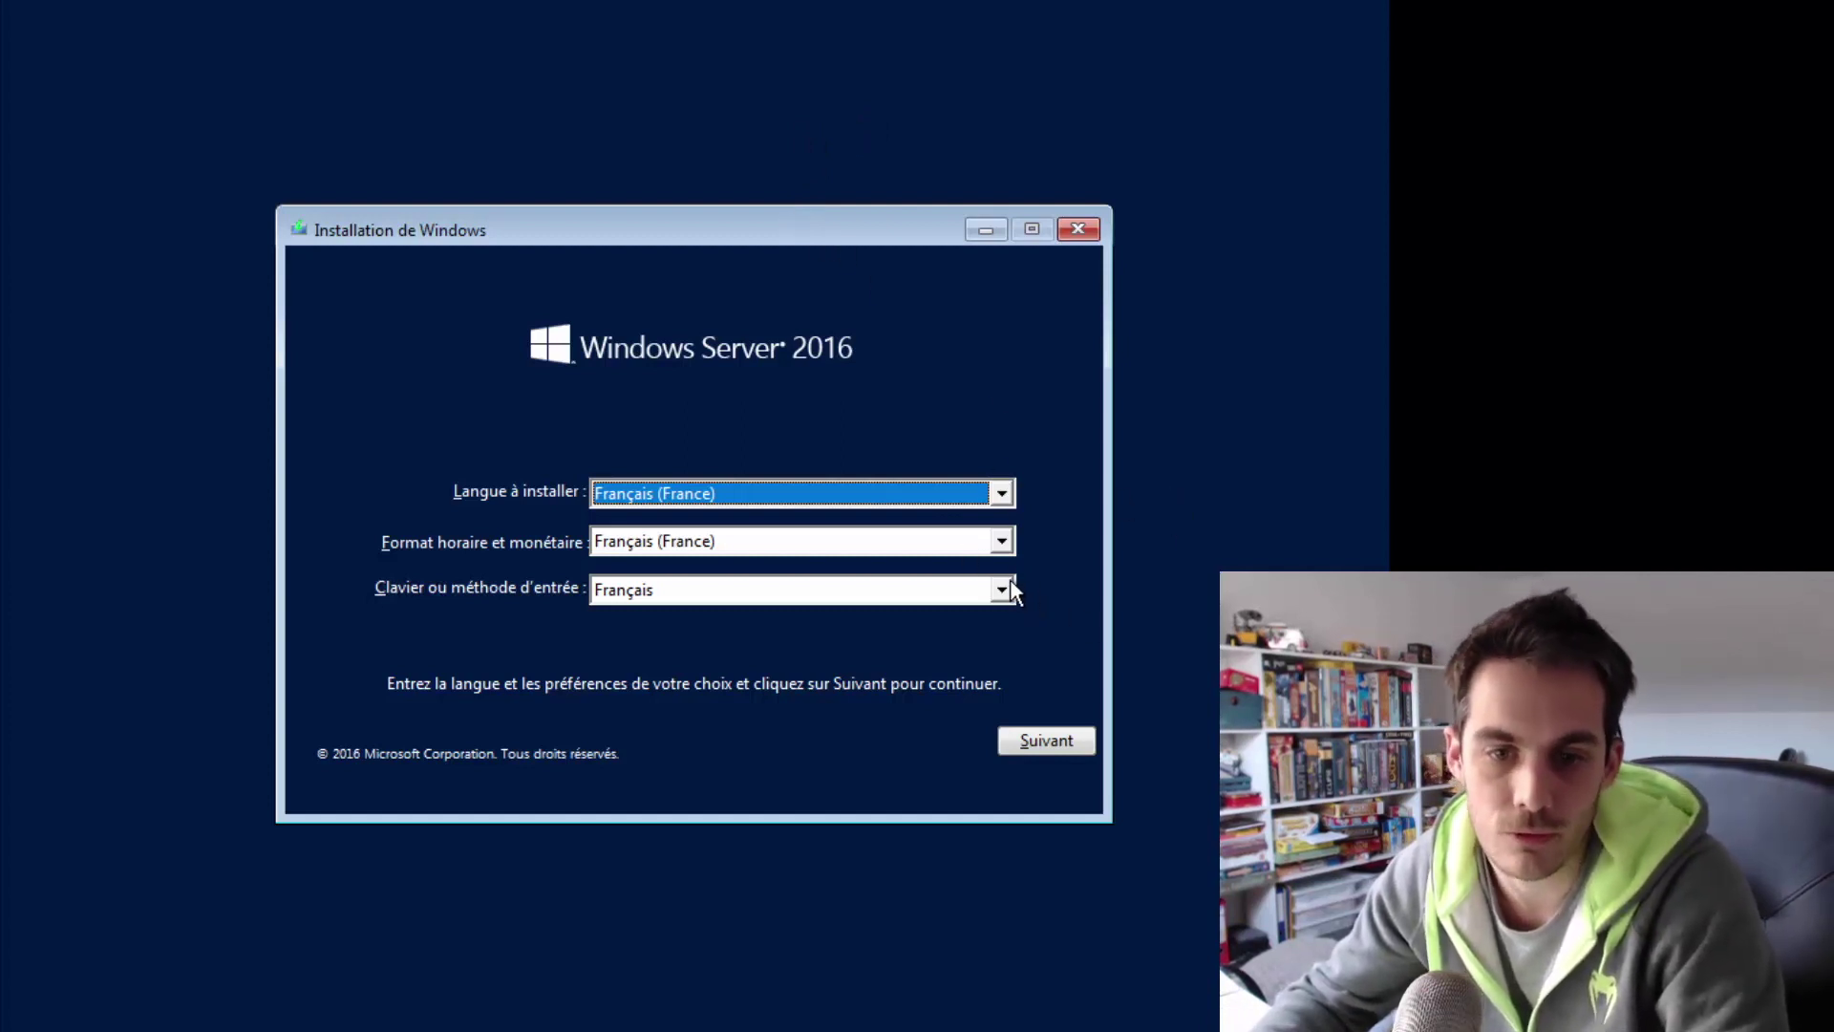
Step: Confirm Français (France) as the installation language and time and currency format, with the Français keyboard
click(999, 495)
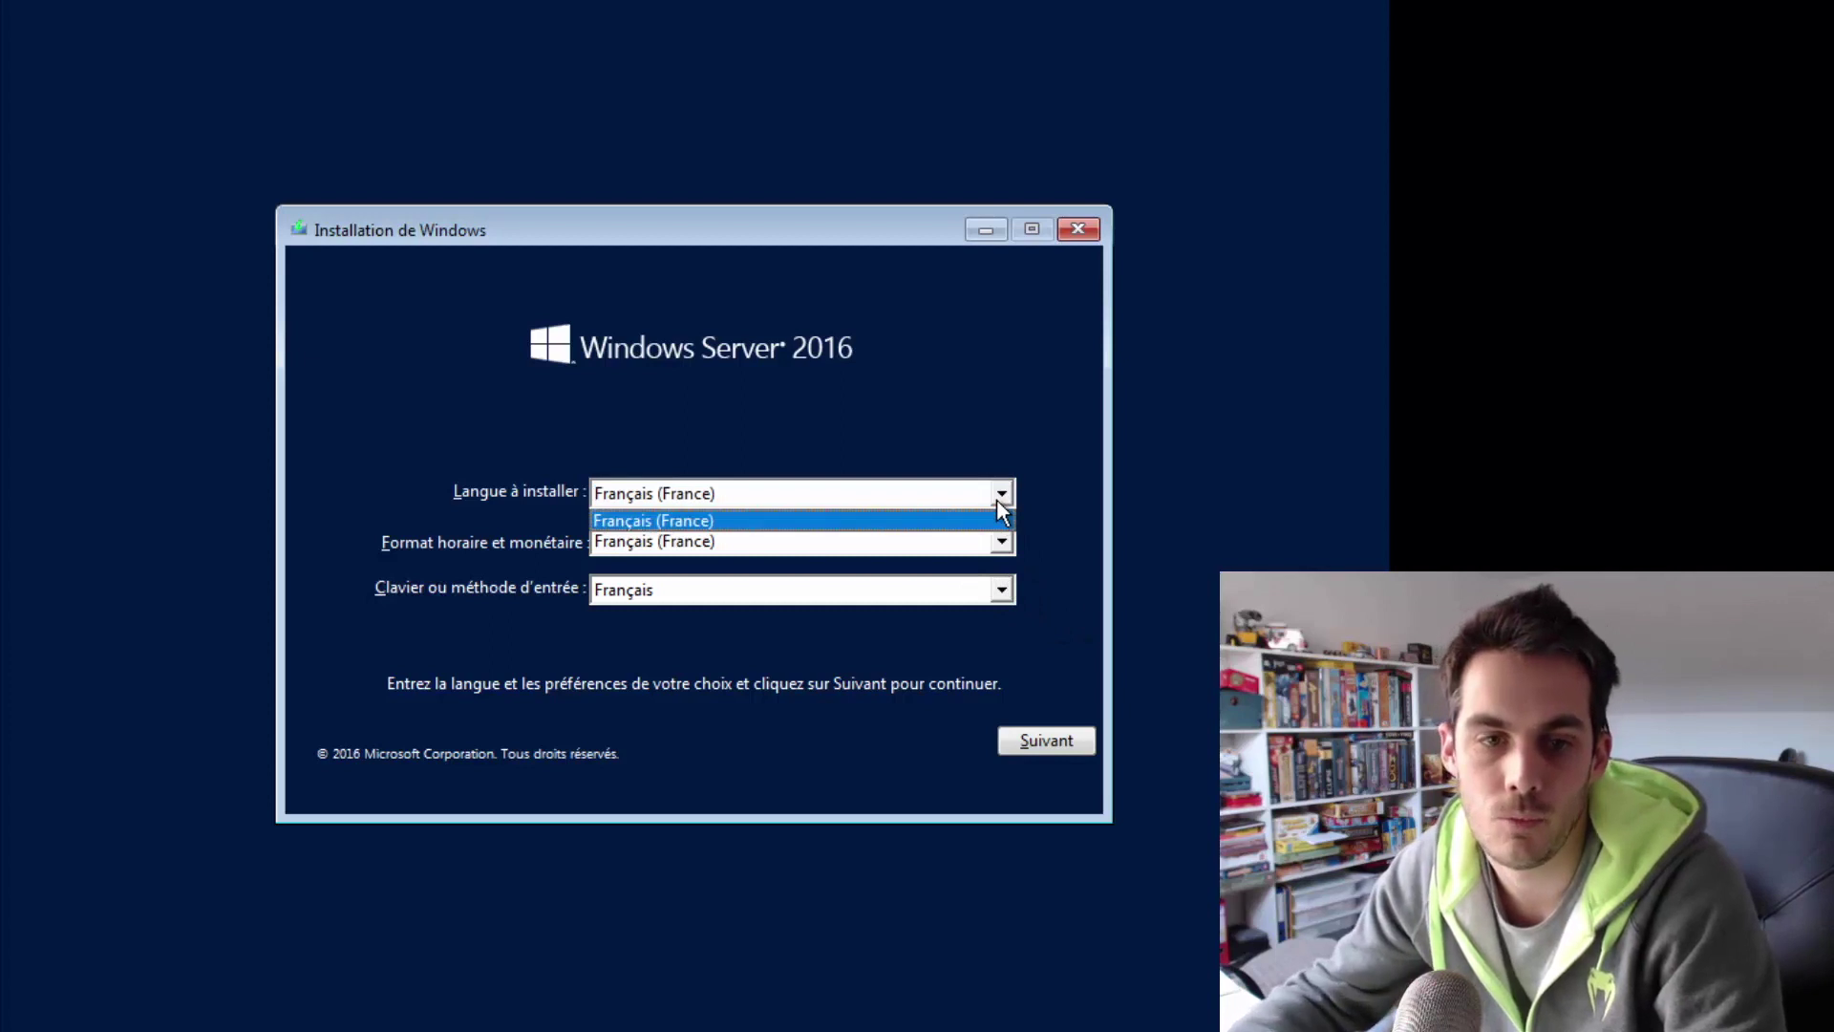
click(999, 503)
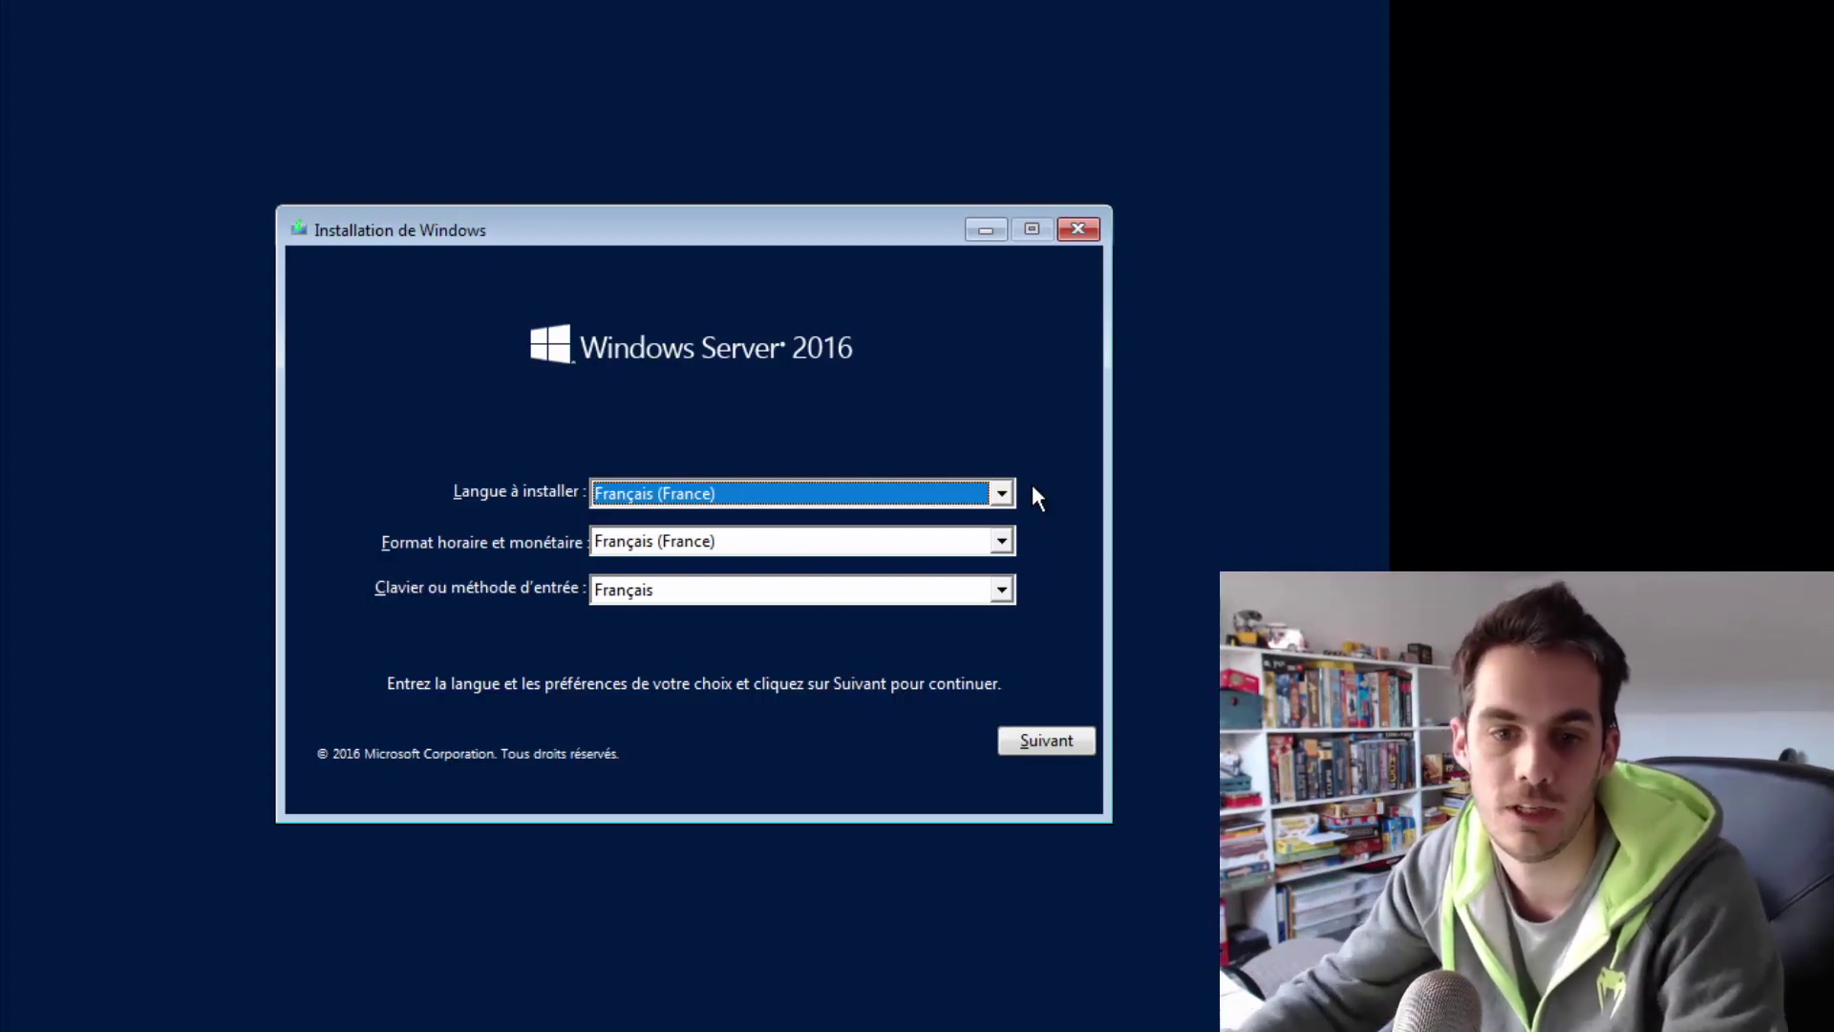
click(1068, 741)
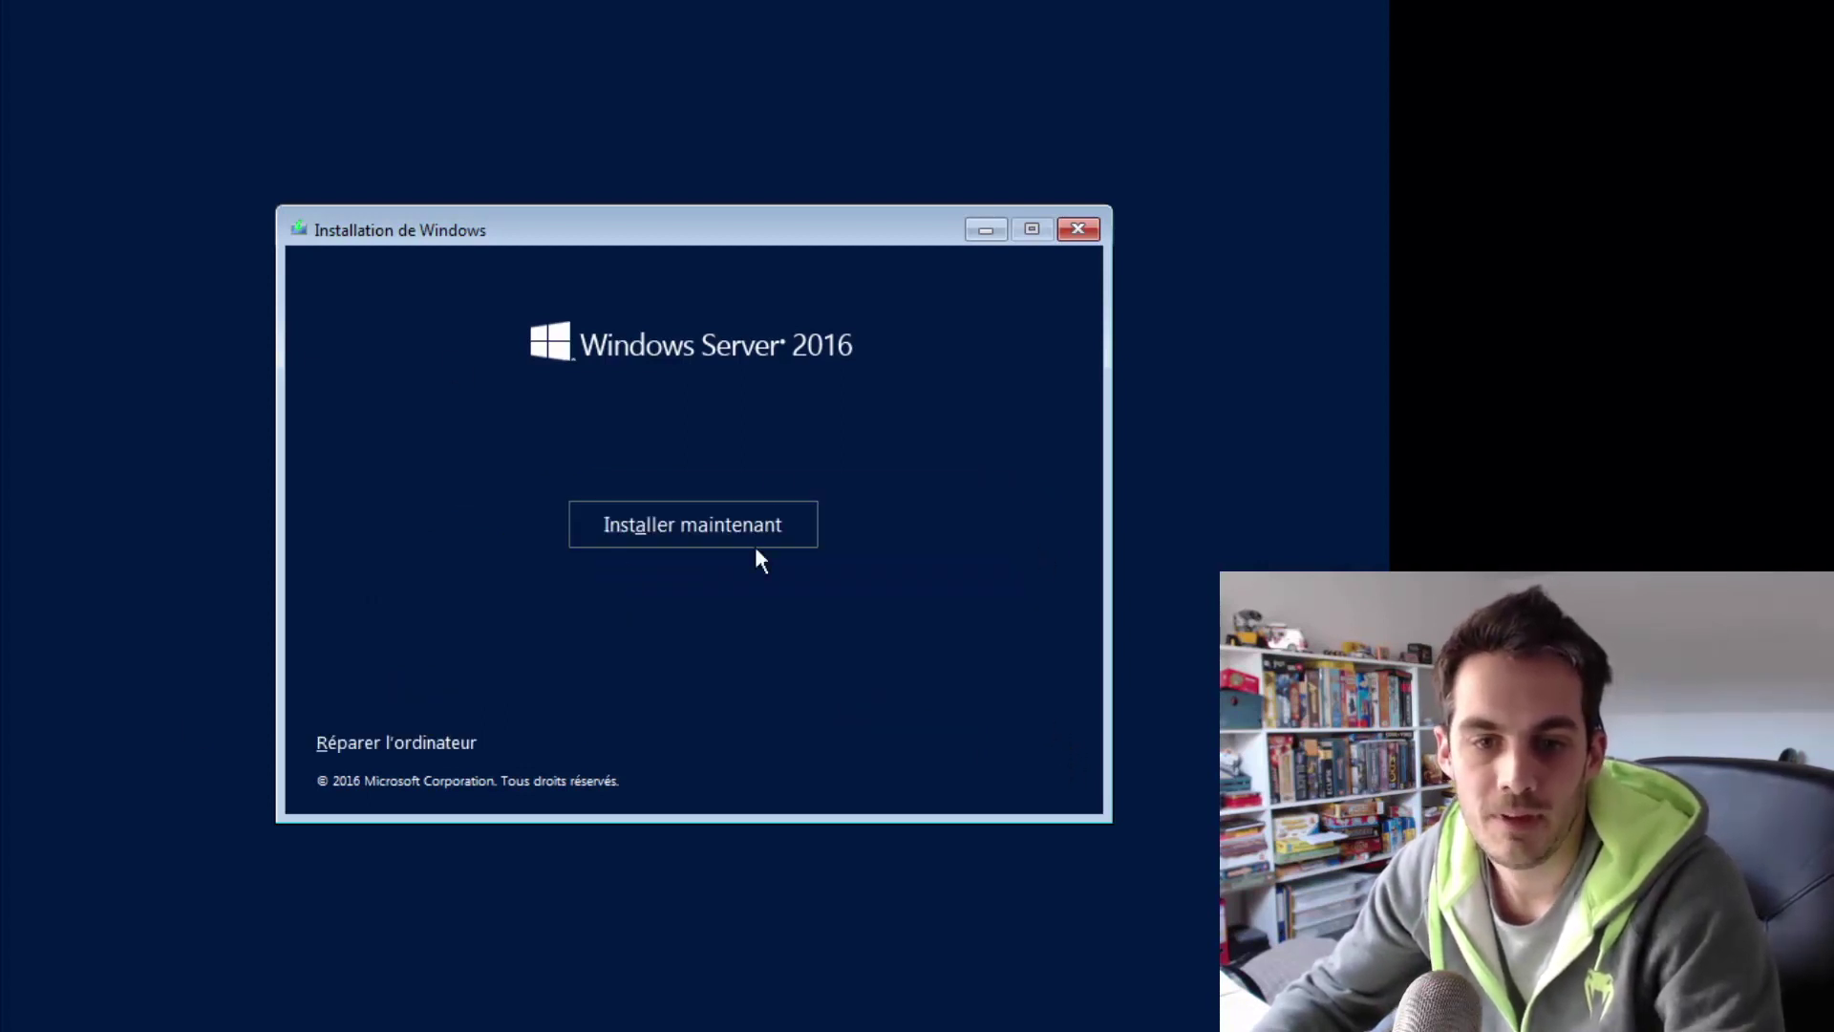
Step: Examine the setup's repair and advanced troubleshooting options, including the recovery command prompt, and close the prompt
click(410, 749)
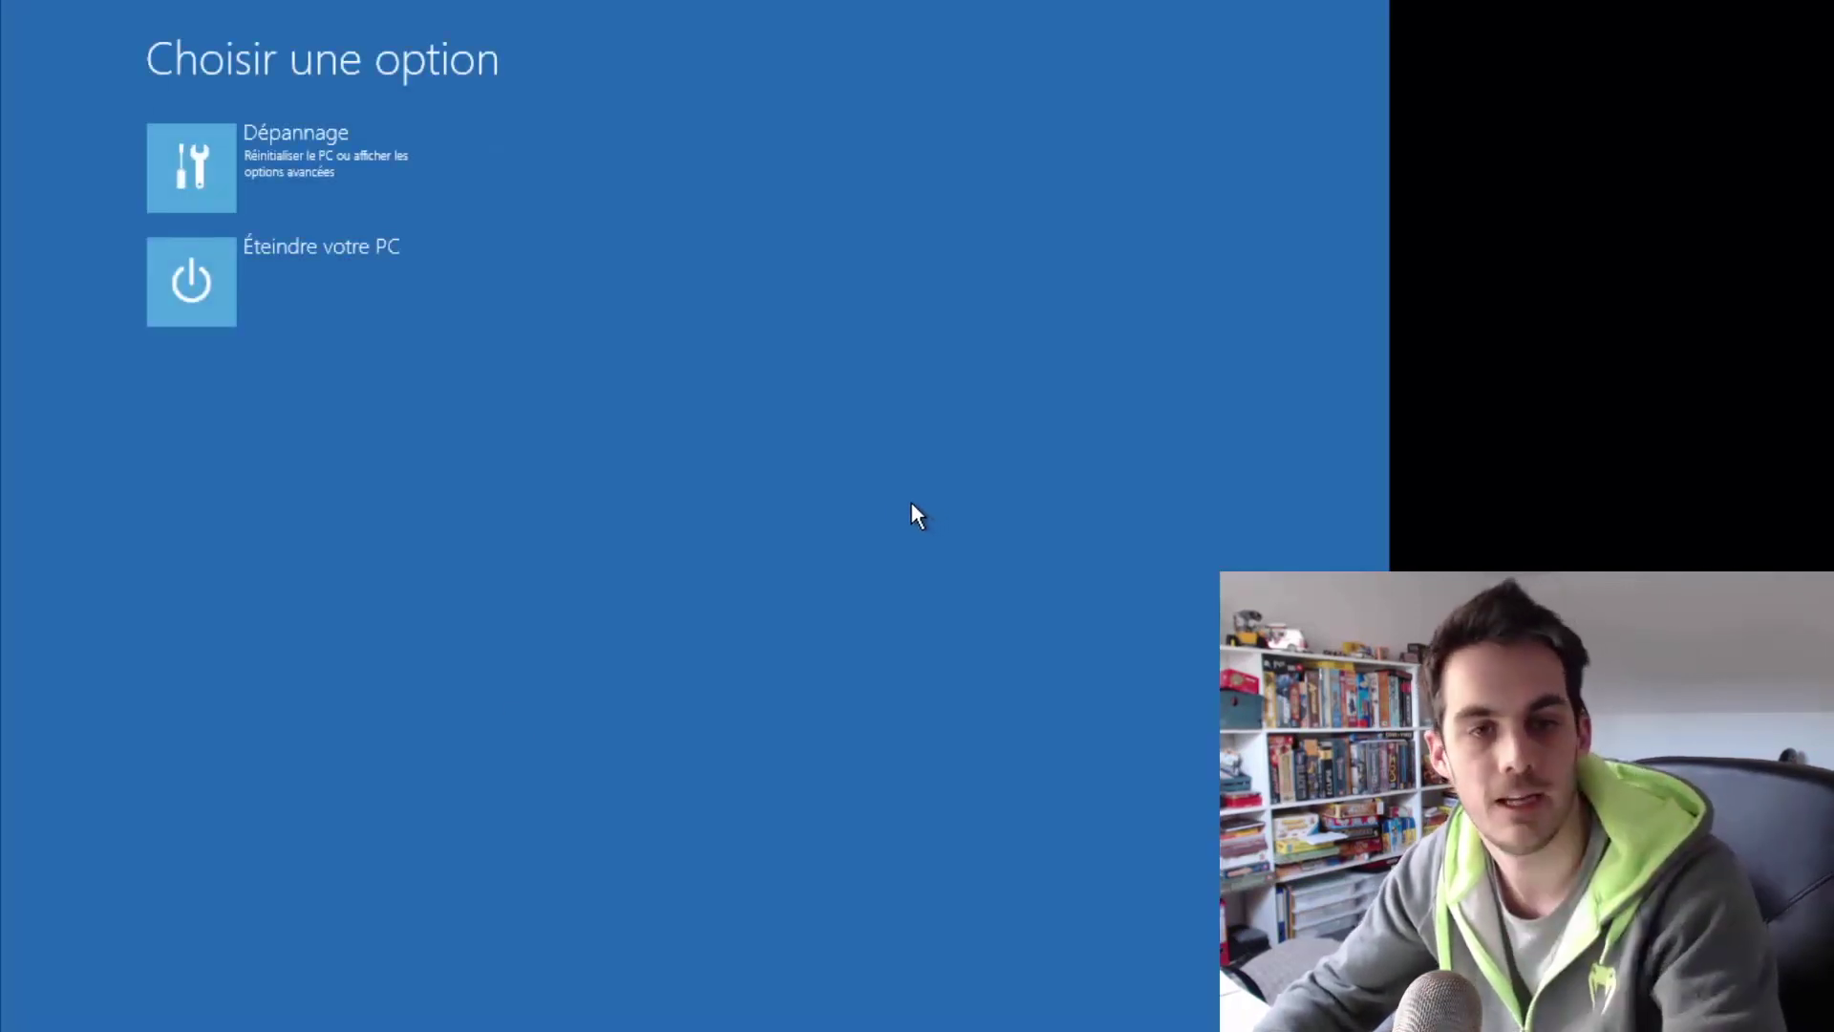
click(315, 188)
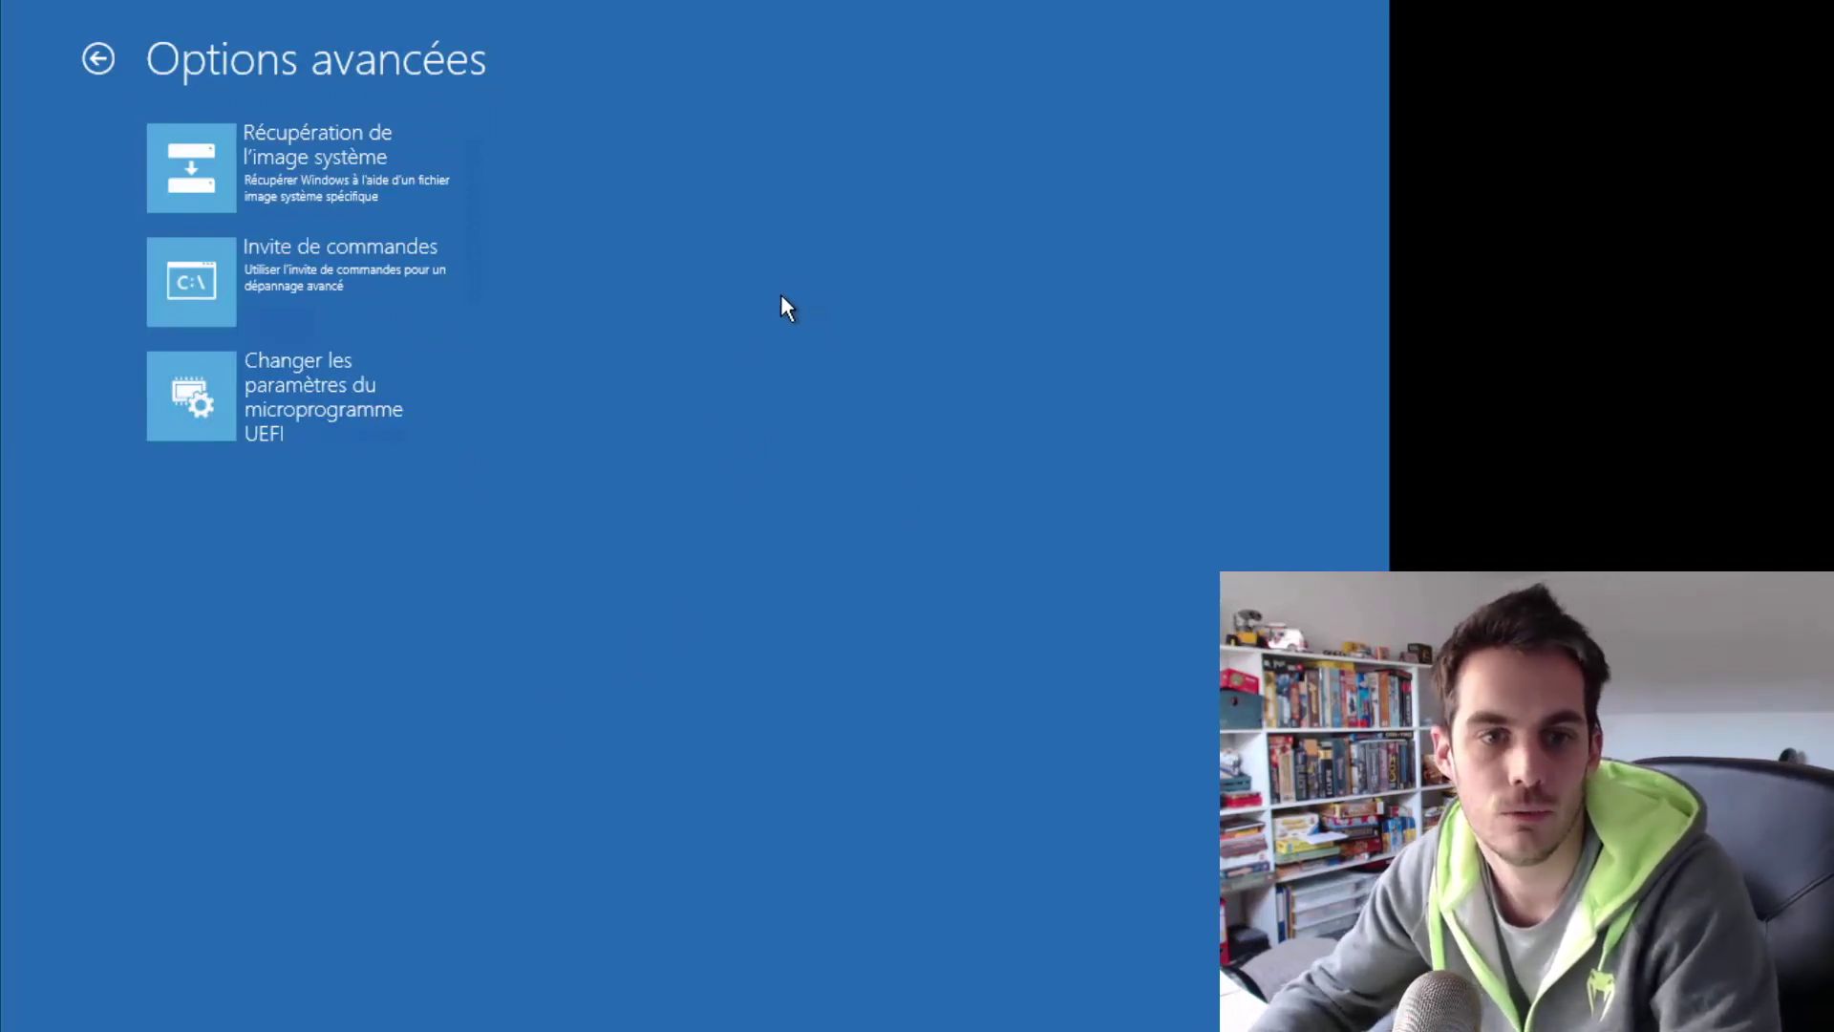
click(432, 320)
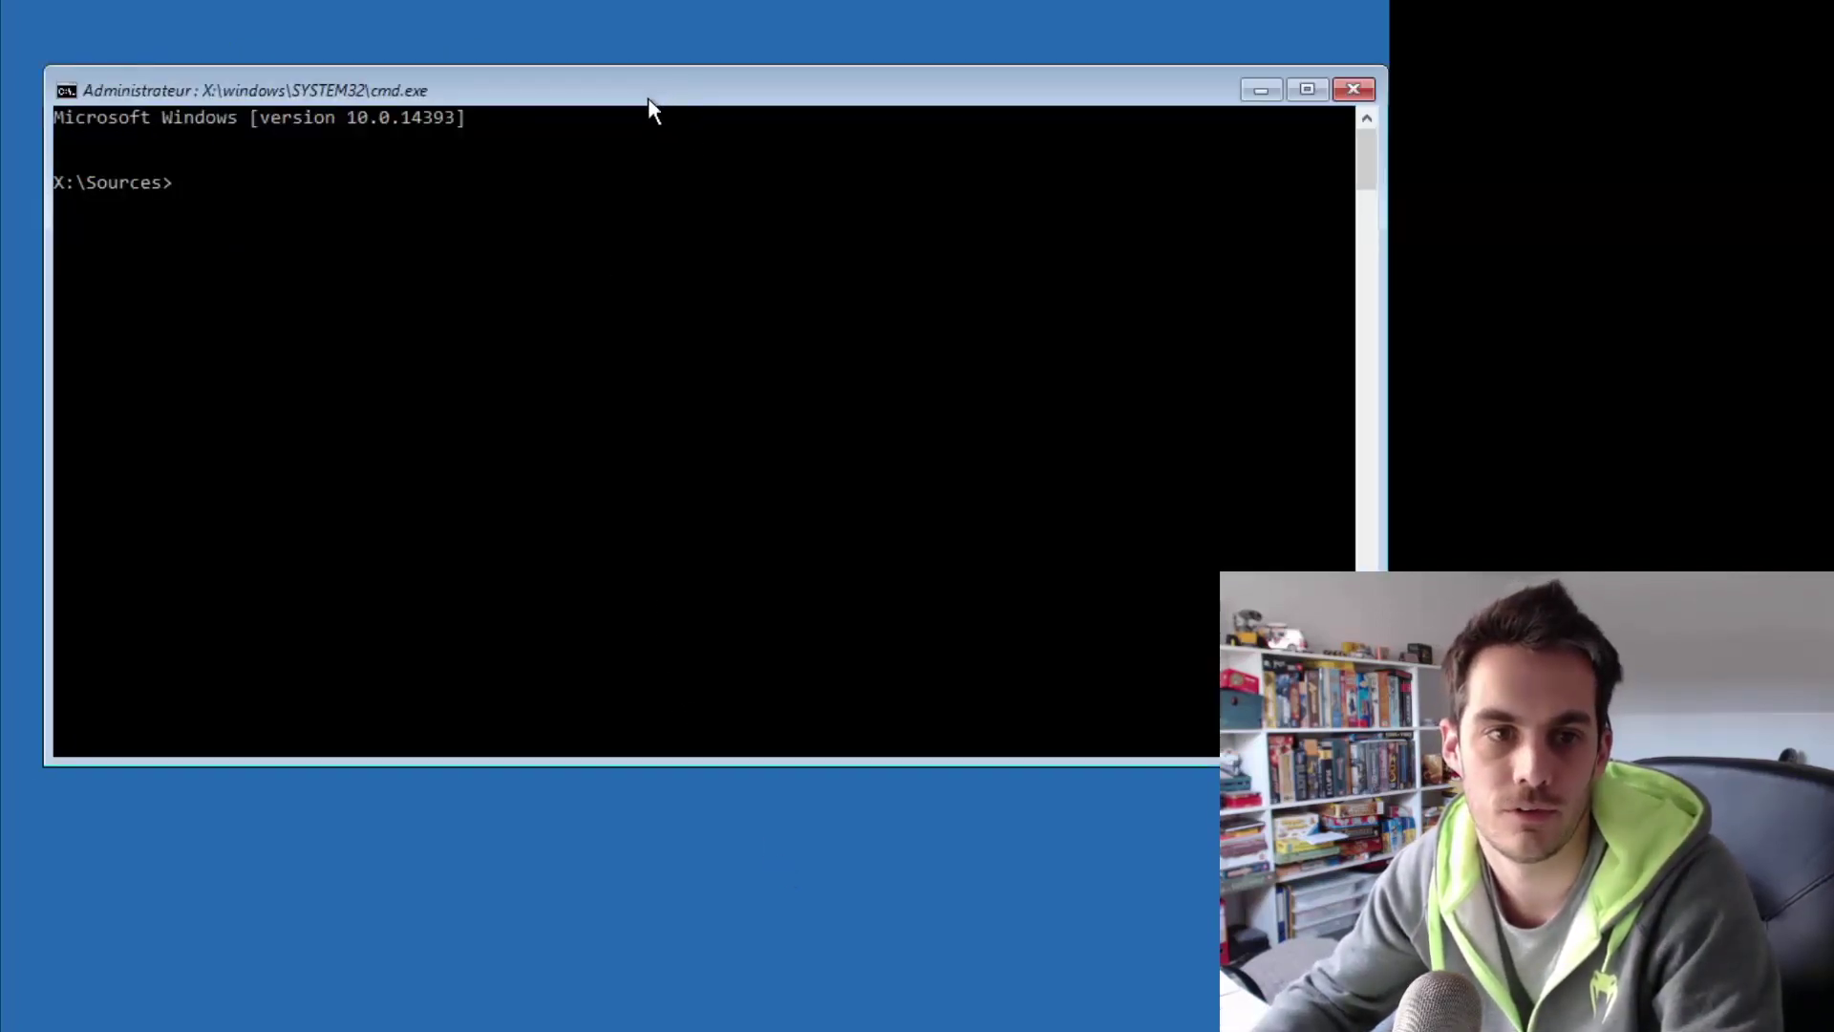
drag(648, 98, 624, 107)
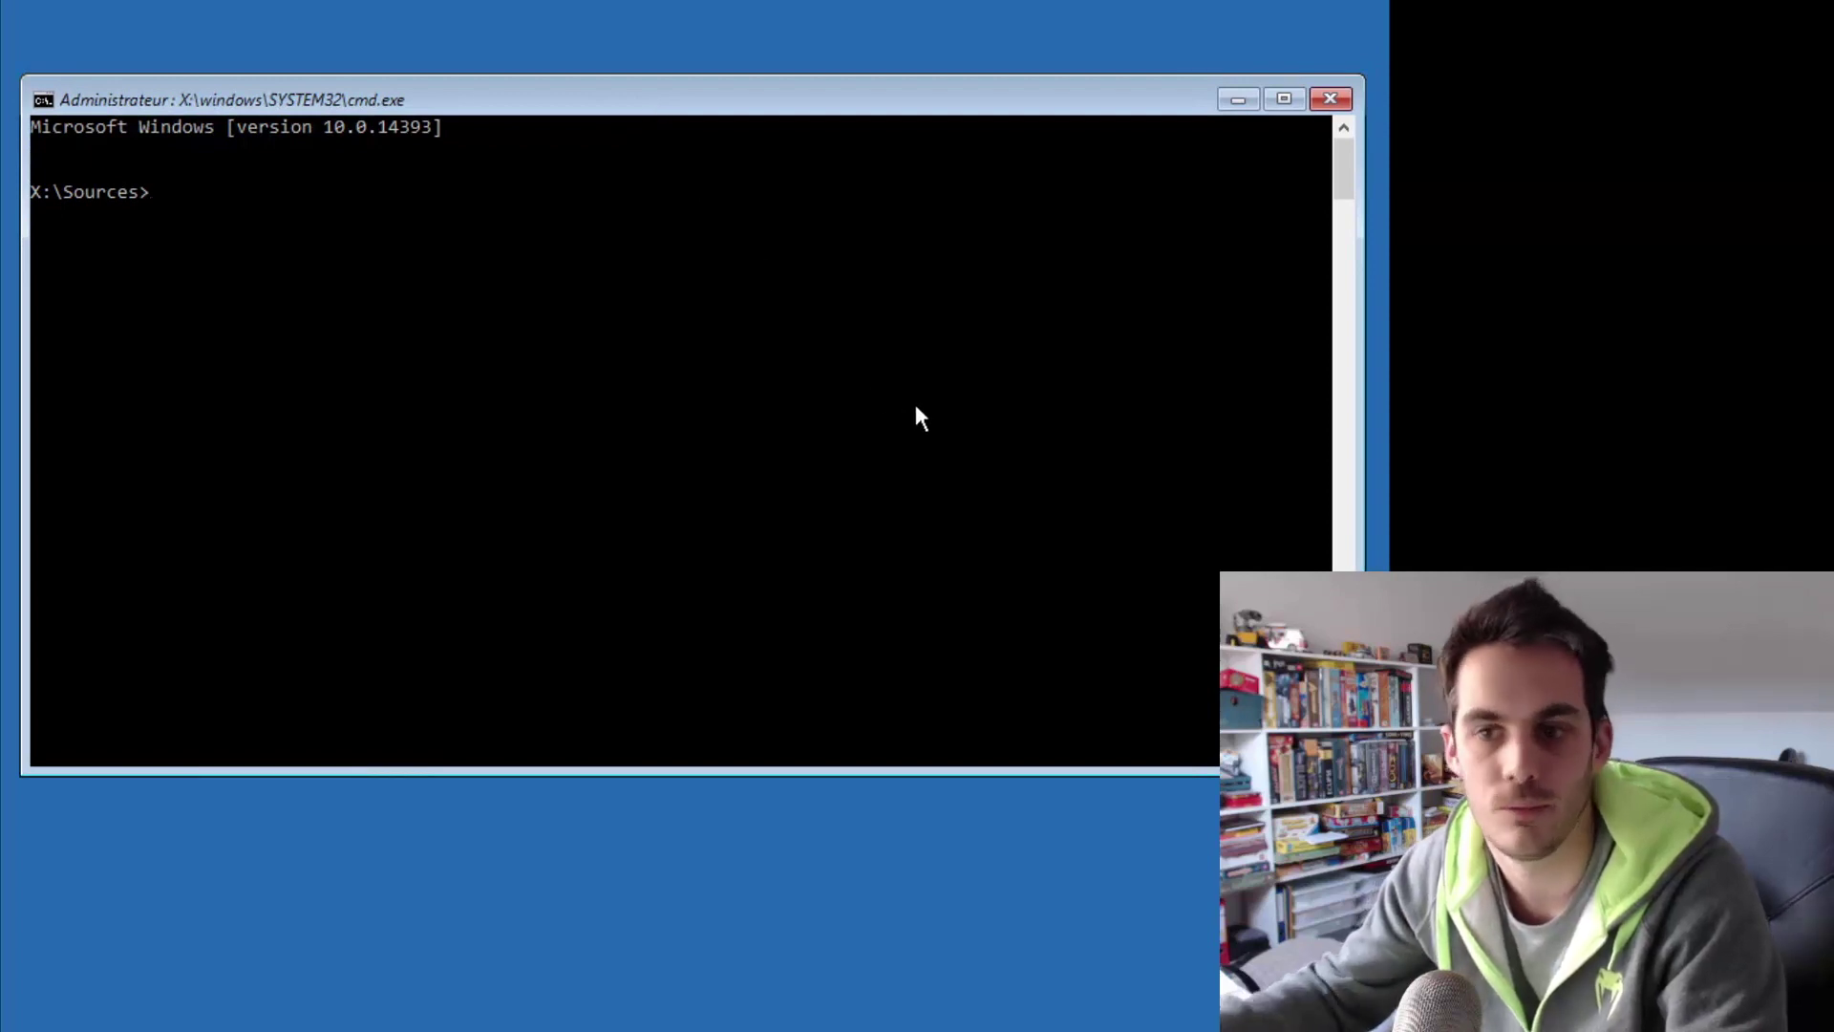
click(1330, 99)
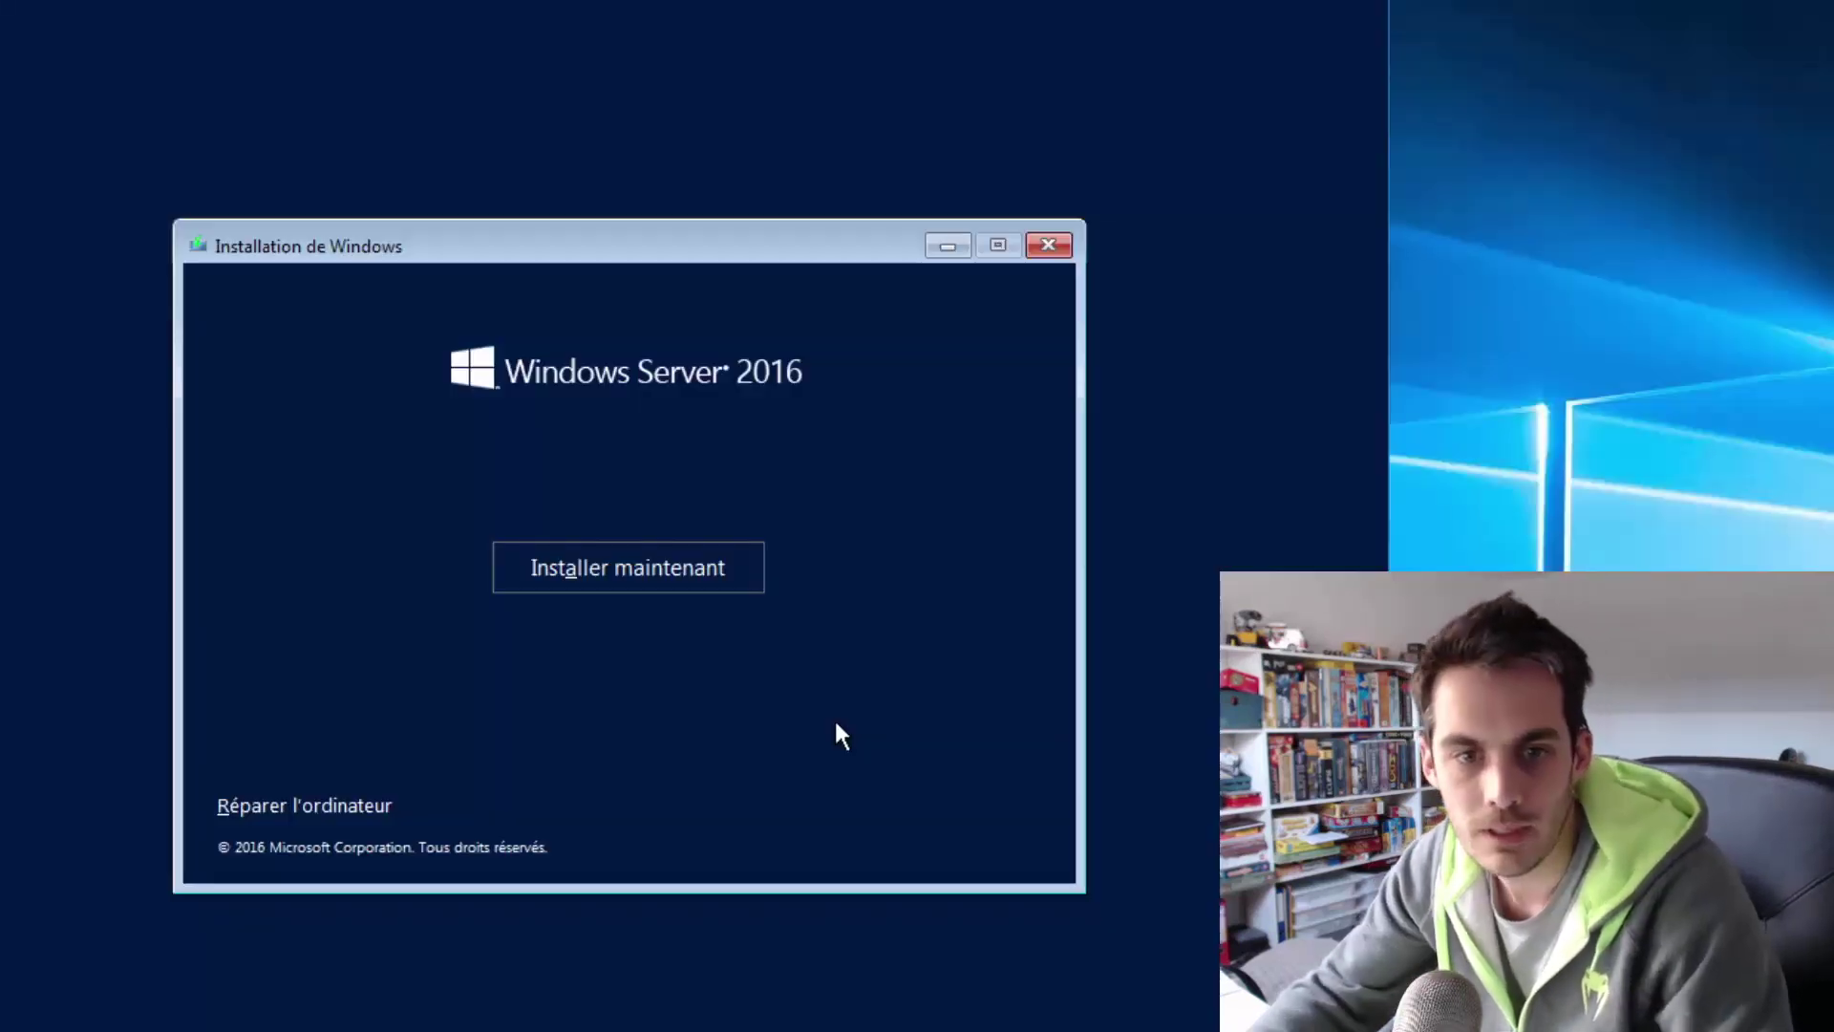
Step: Start the installation and choose the Windows Server 2016 Standard (Expérience utilisateur) edition after comparing it with the other editions
click(670, 576)
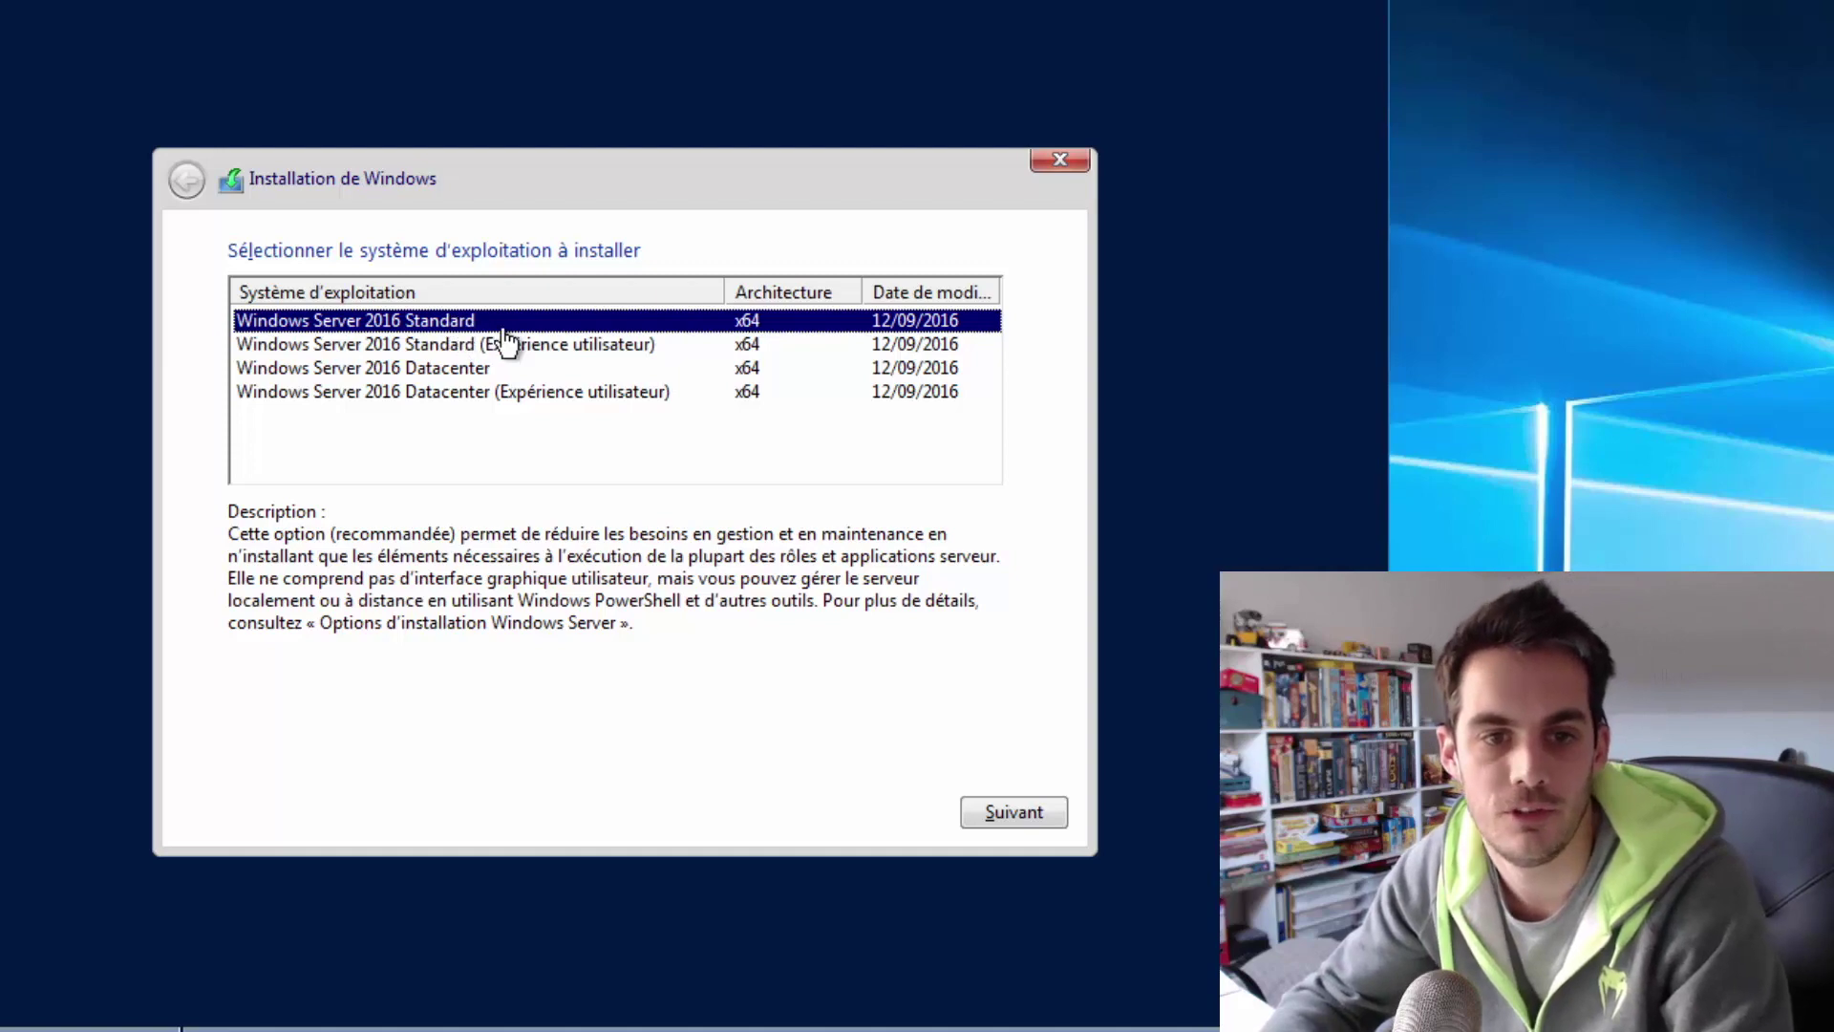
click(514, 369)
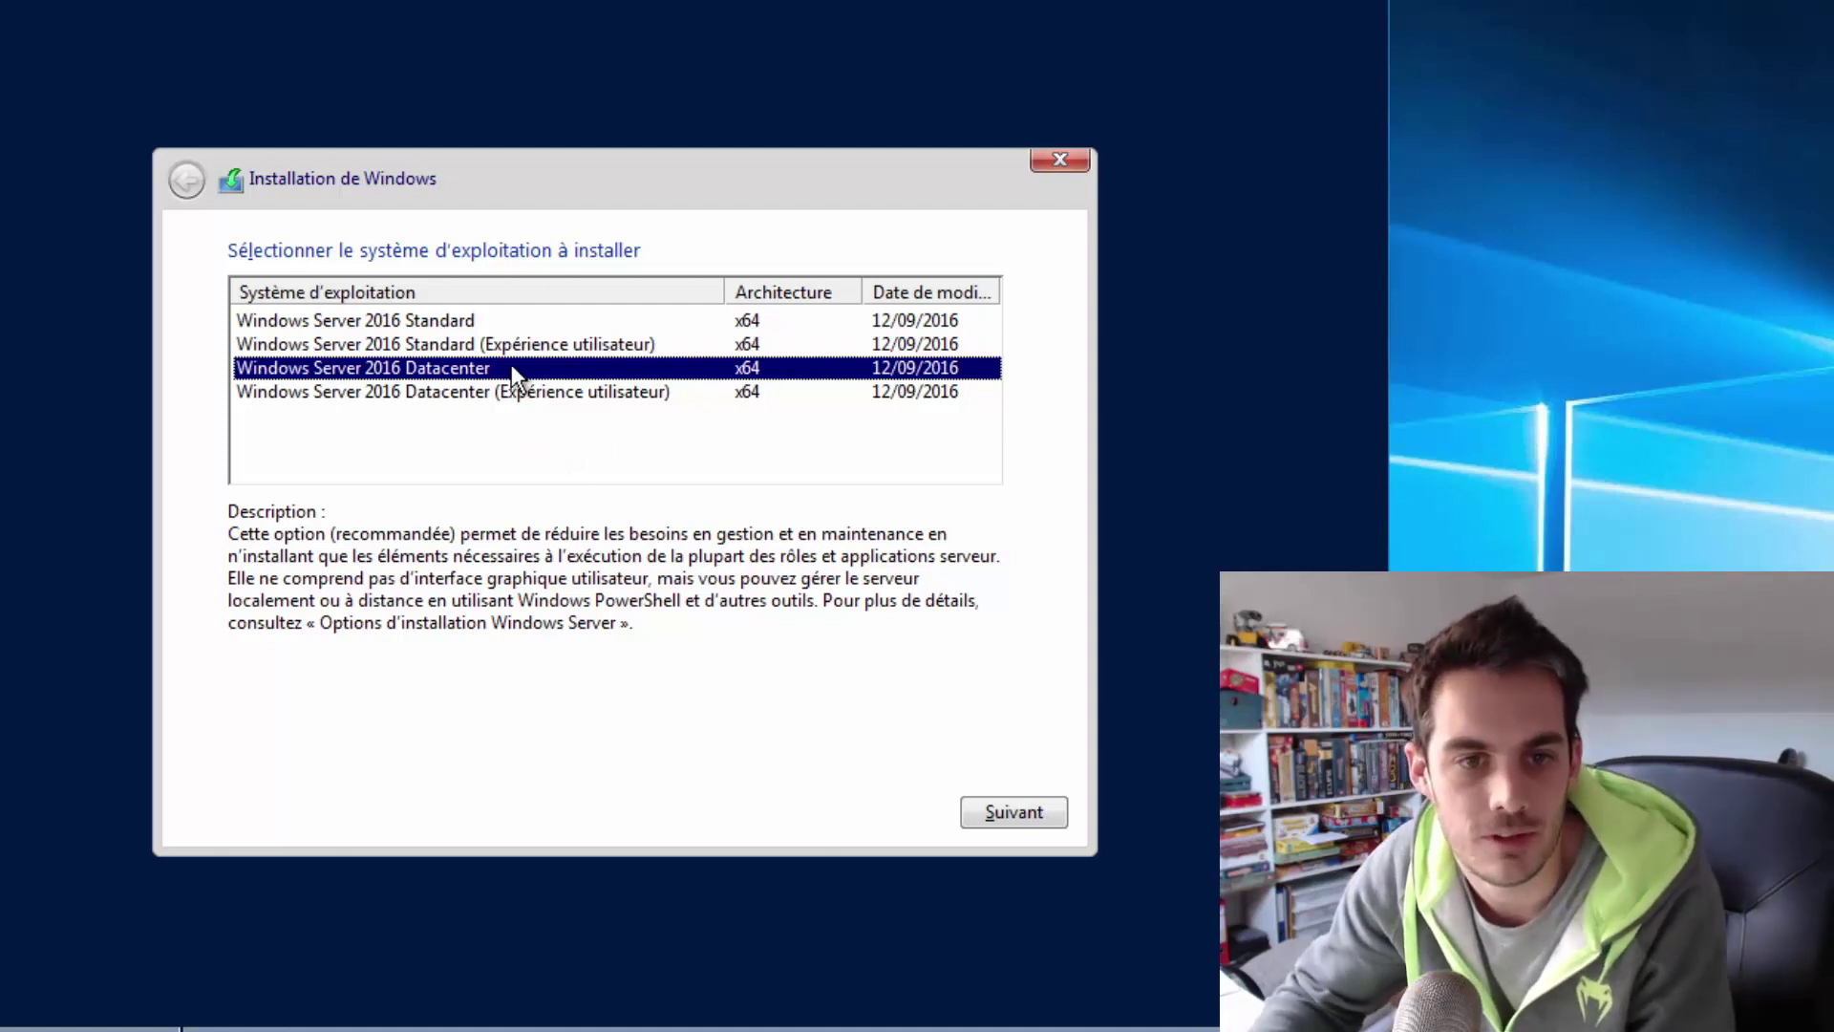
click(524, 322)
click(525, 344)
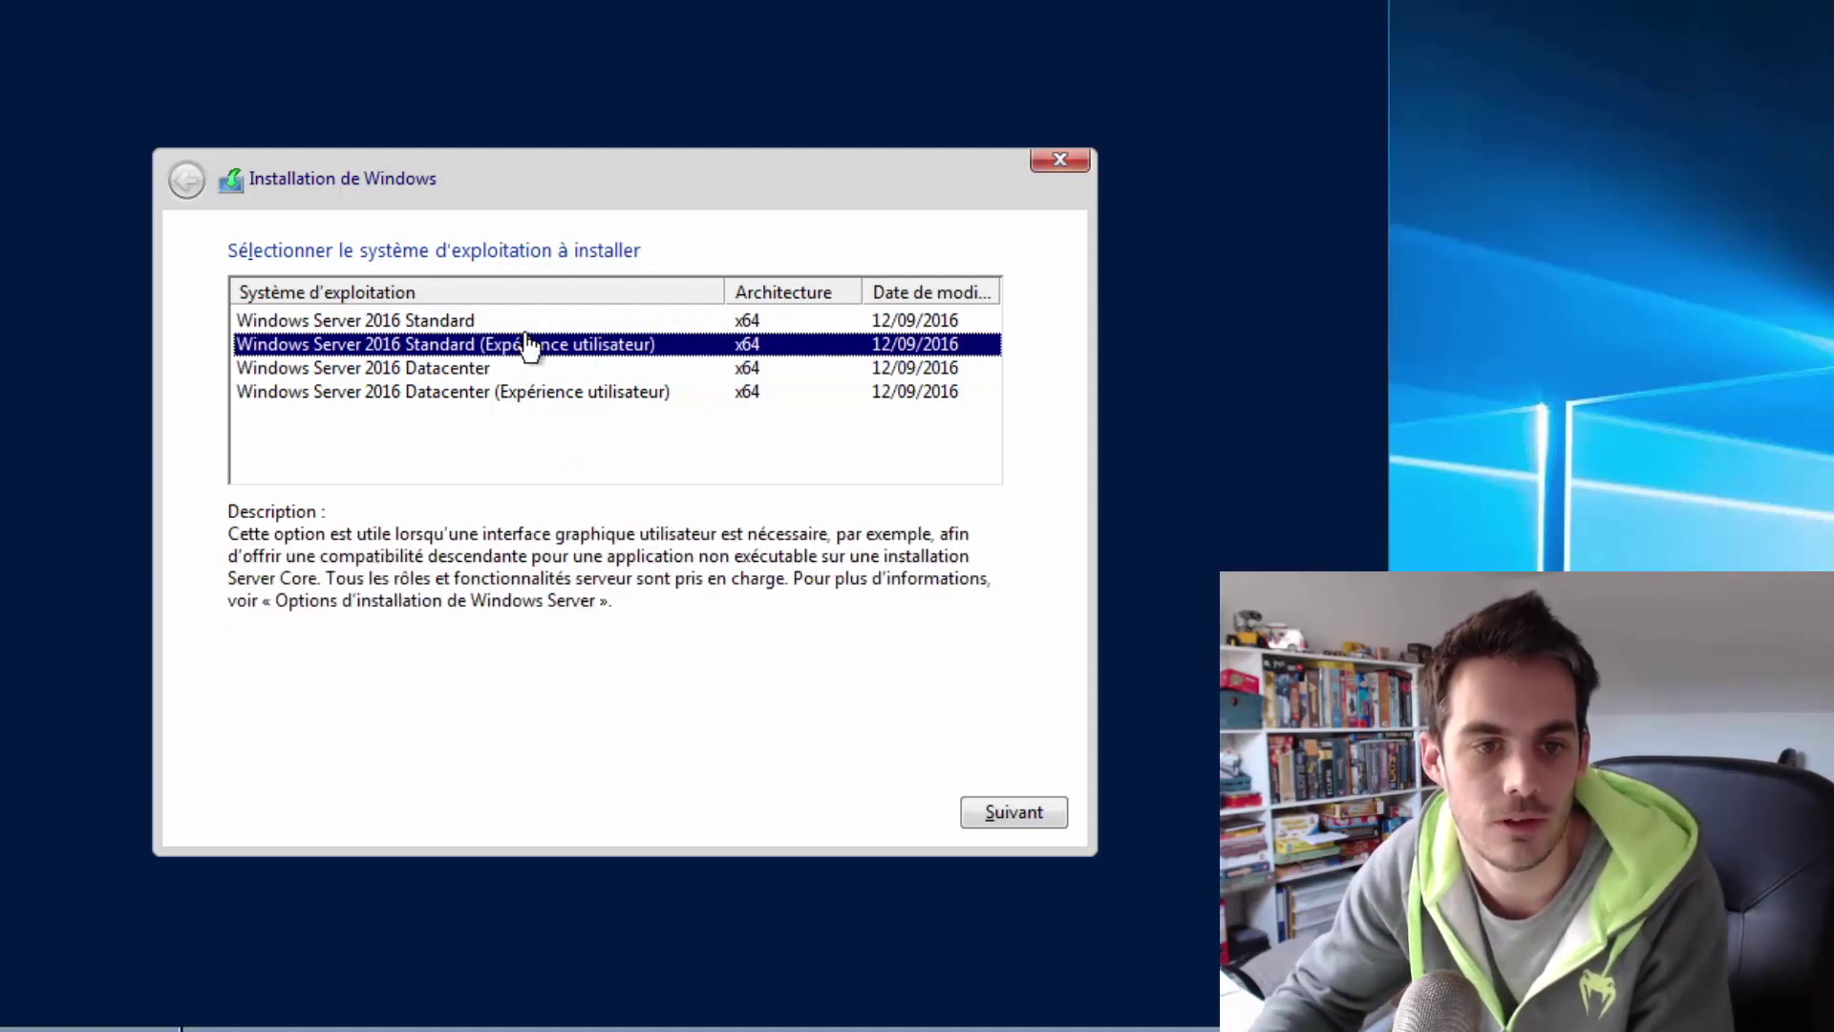
click(531, 329)
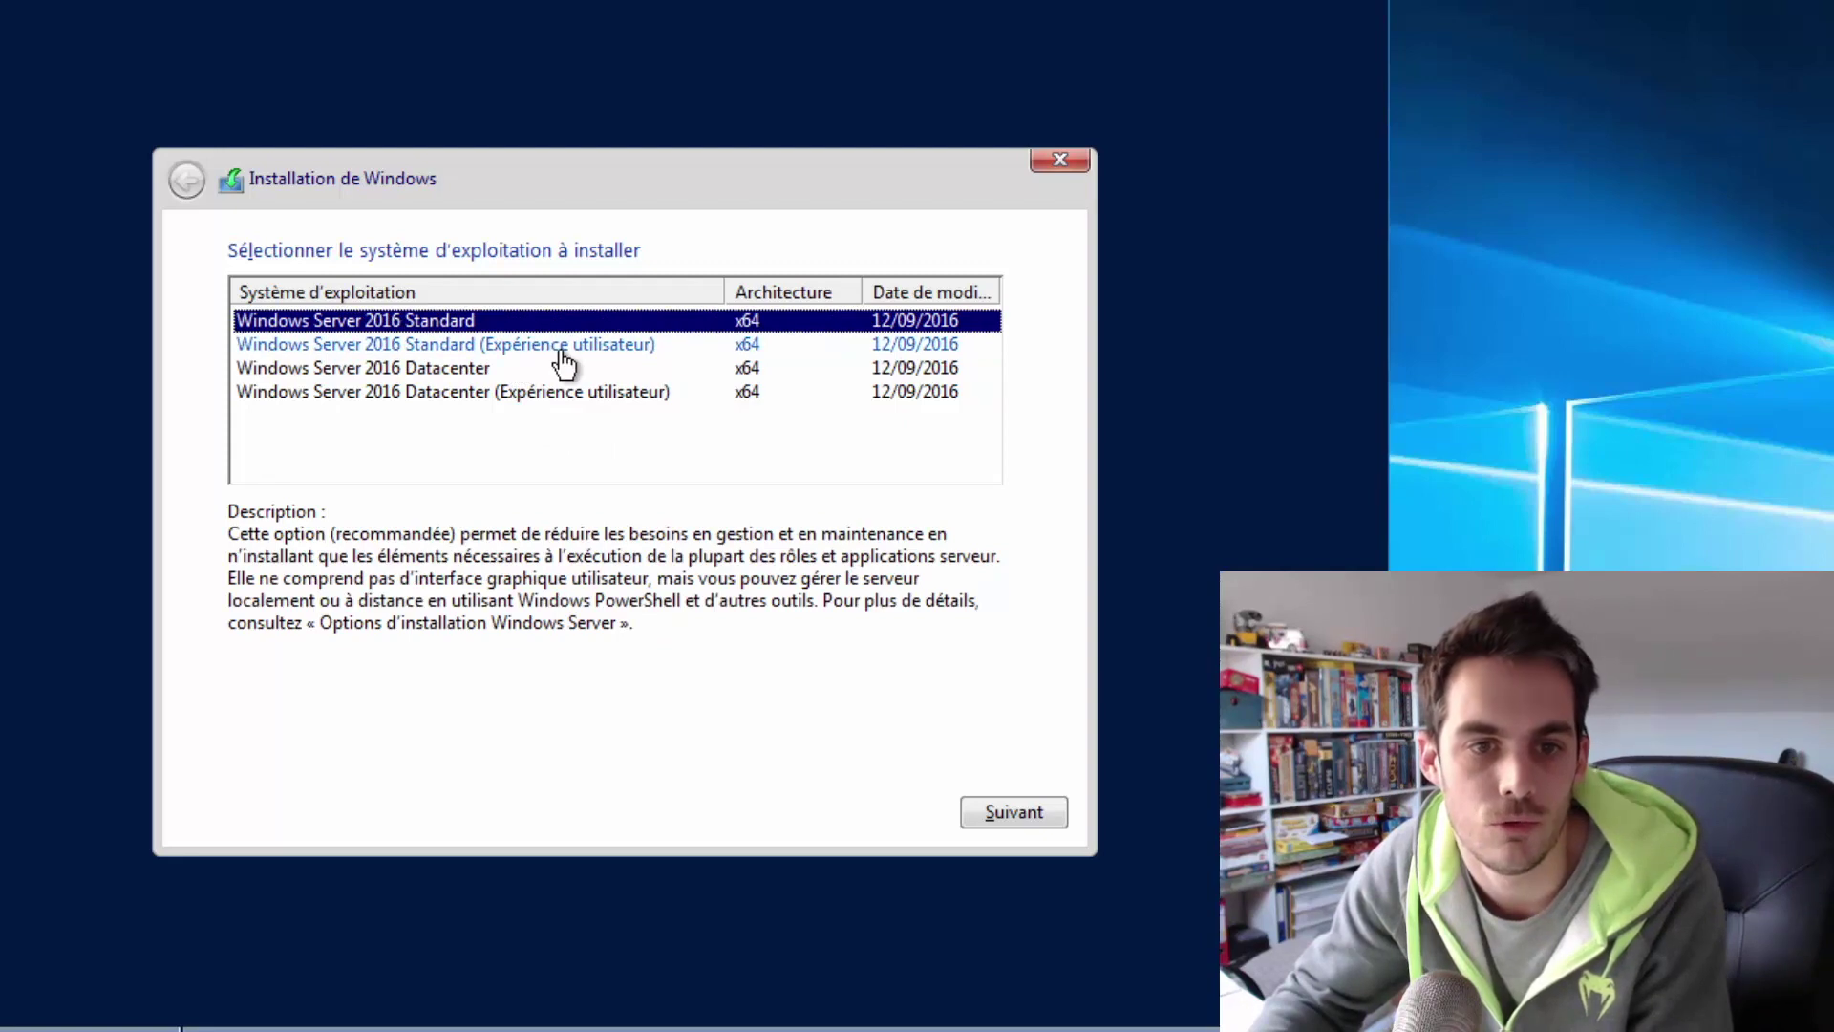
click(561, 350)
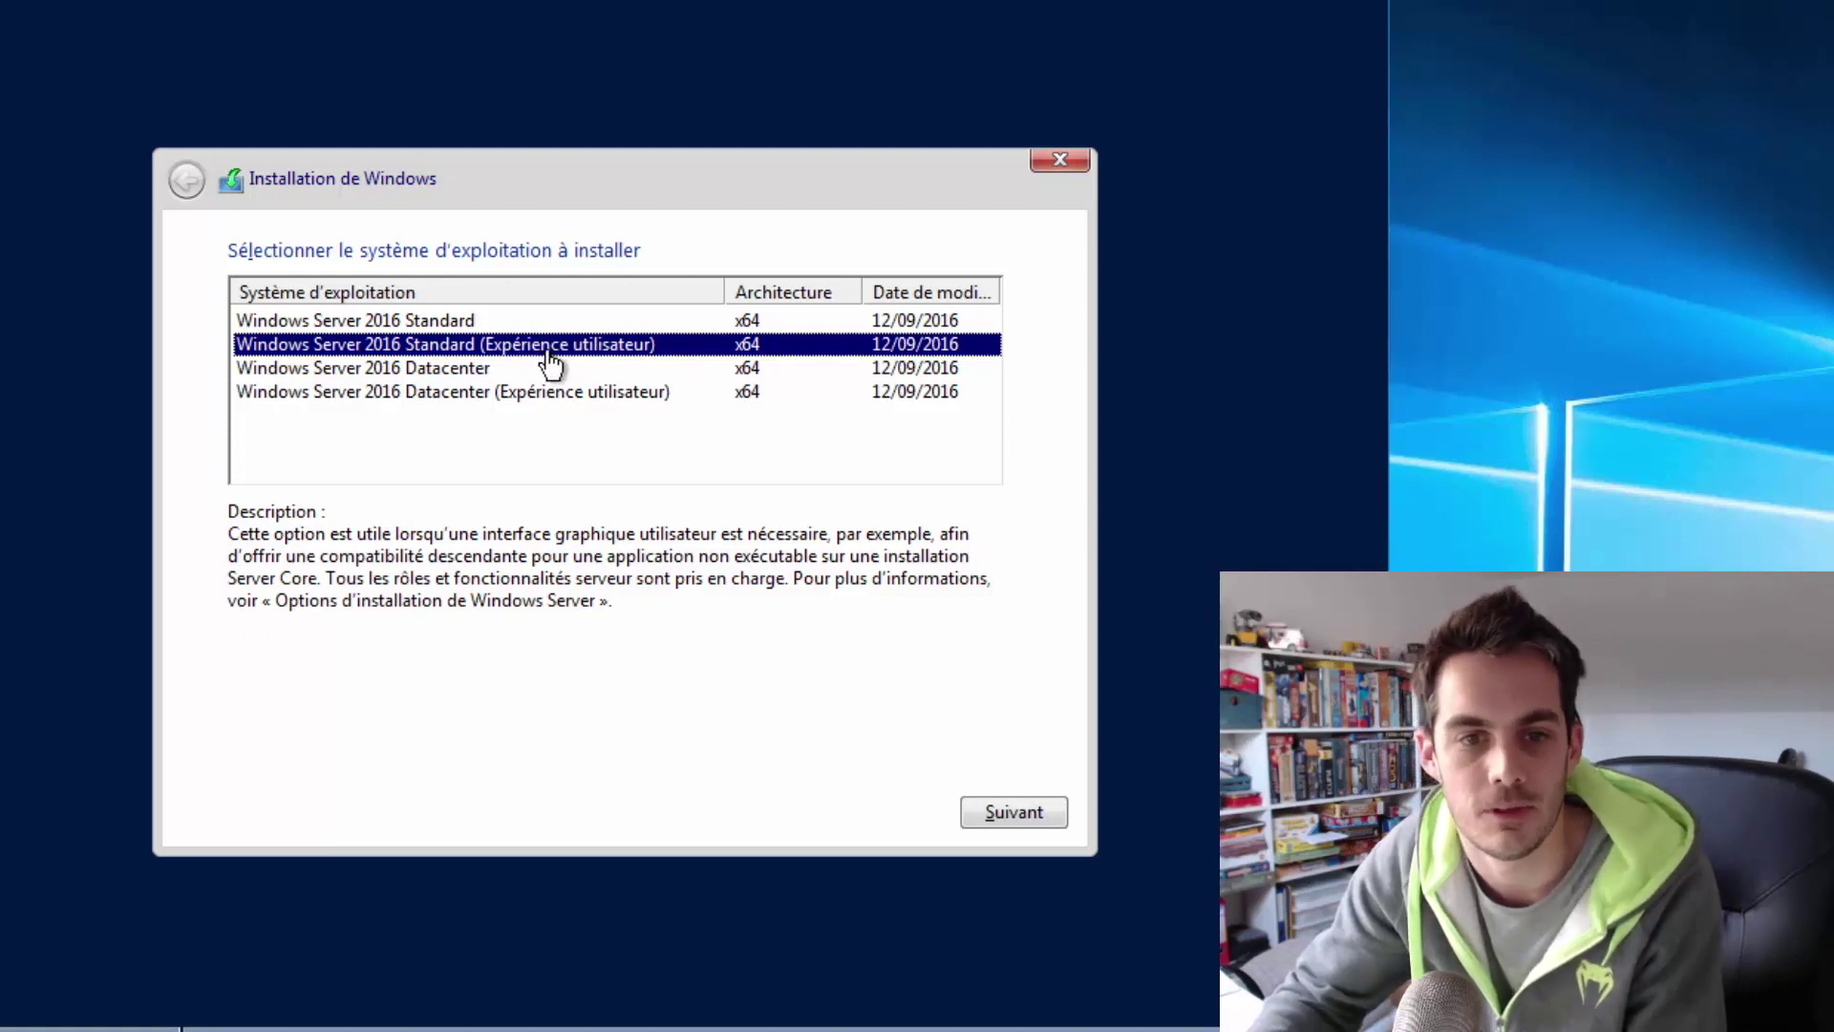
click(656, 330)
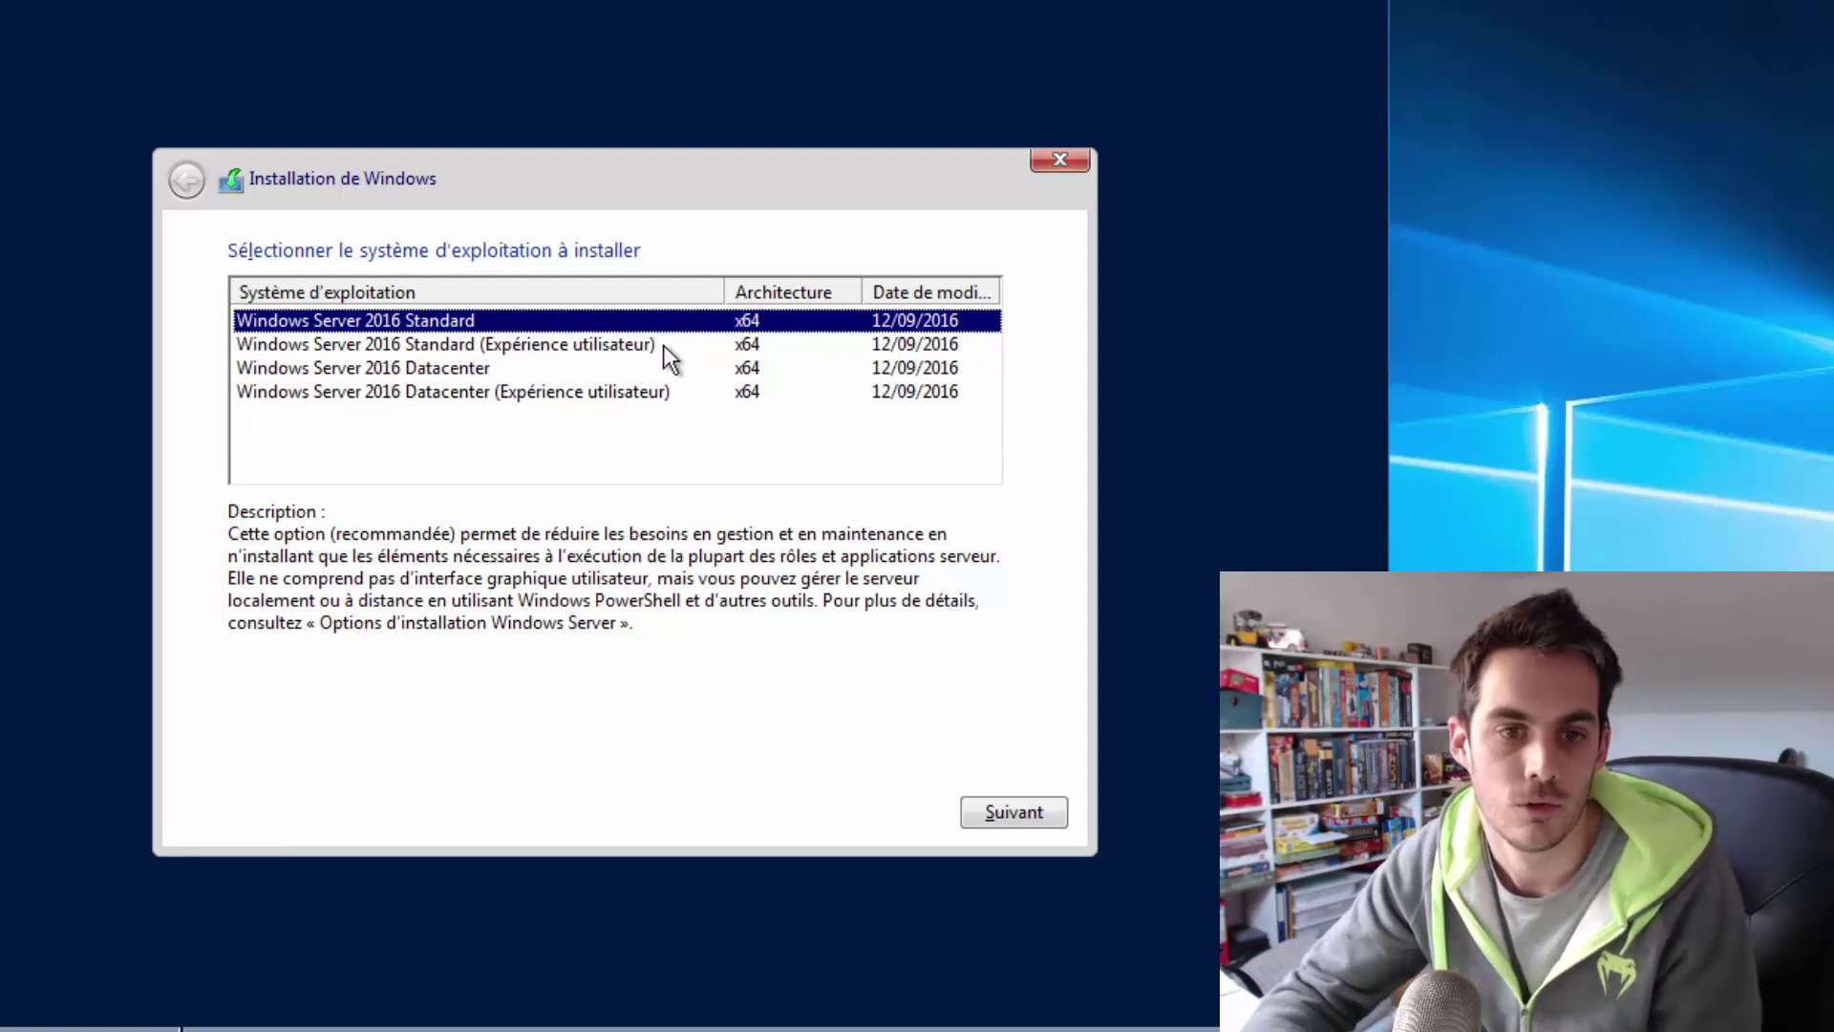
click(631, 346)
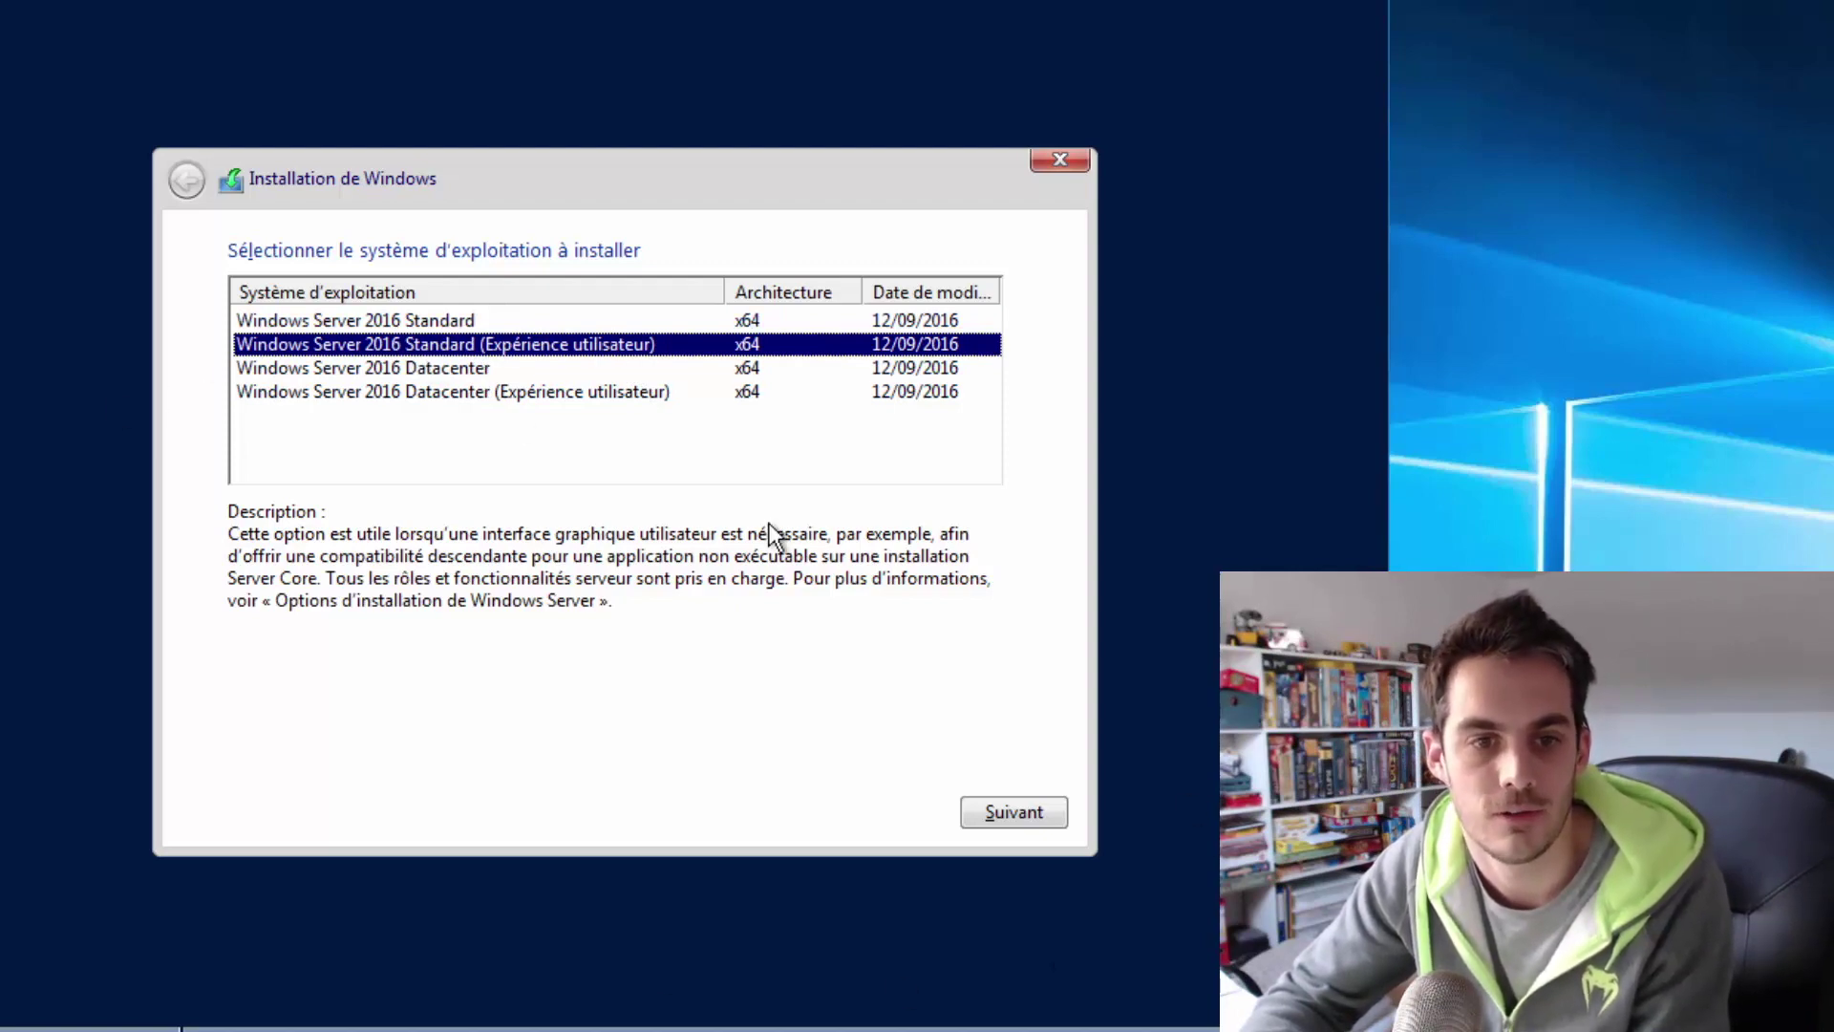
click(1018, 816)
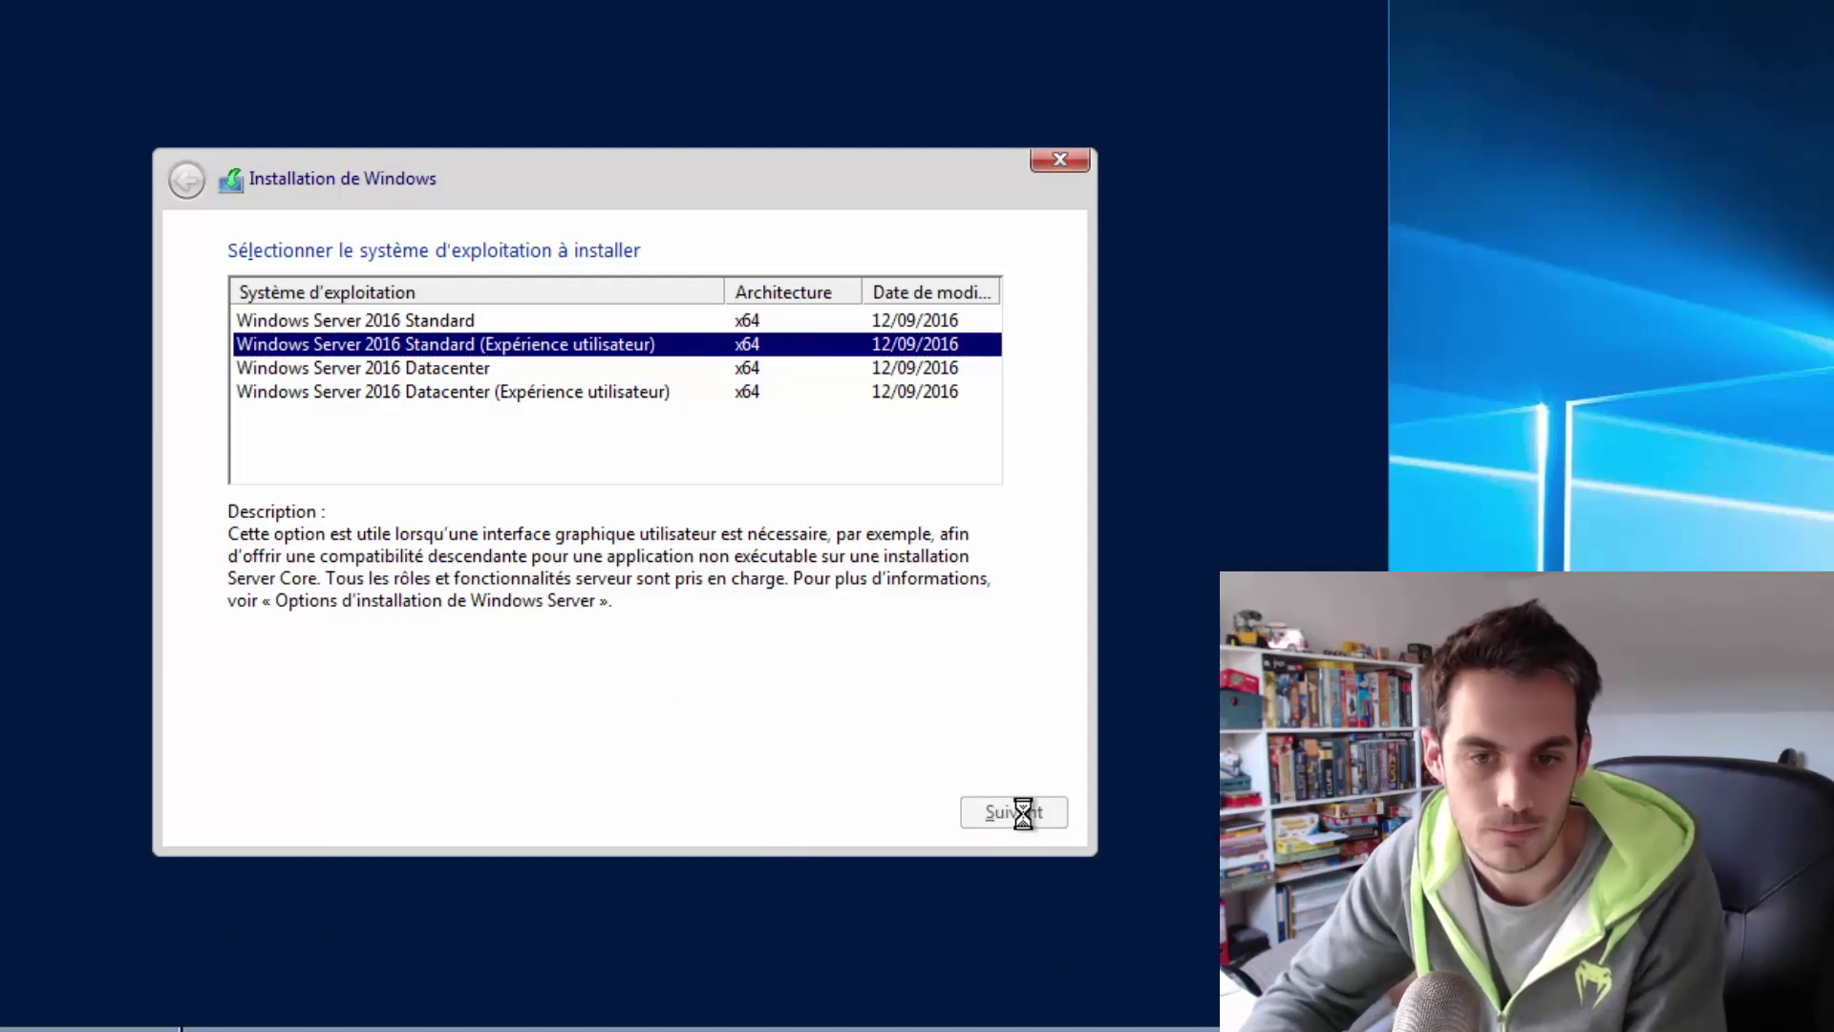
Step: Accept the licence terms and launch a custom Windows-only installation on the unallocated space of Lecteur 0
click(393, 741)
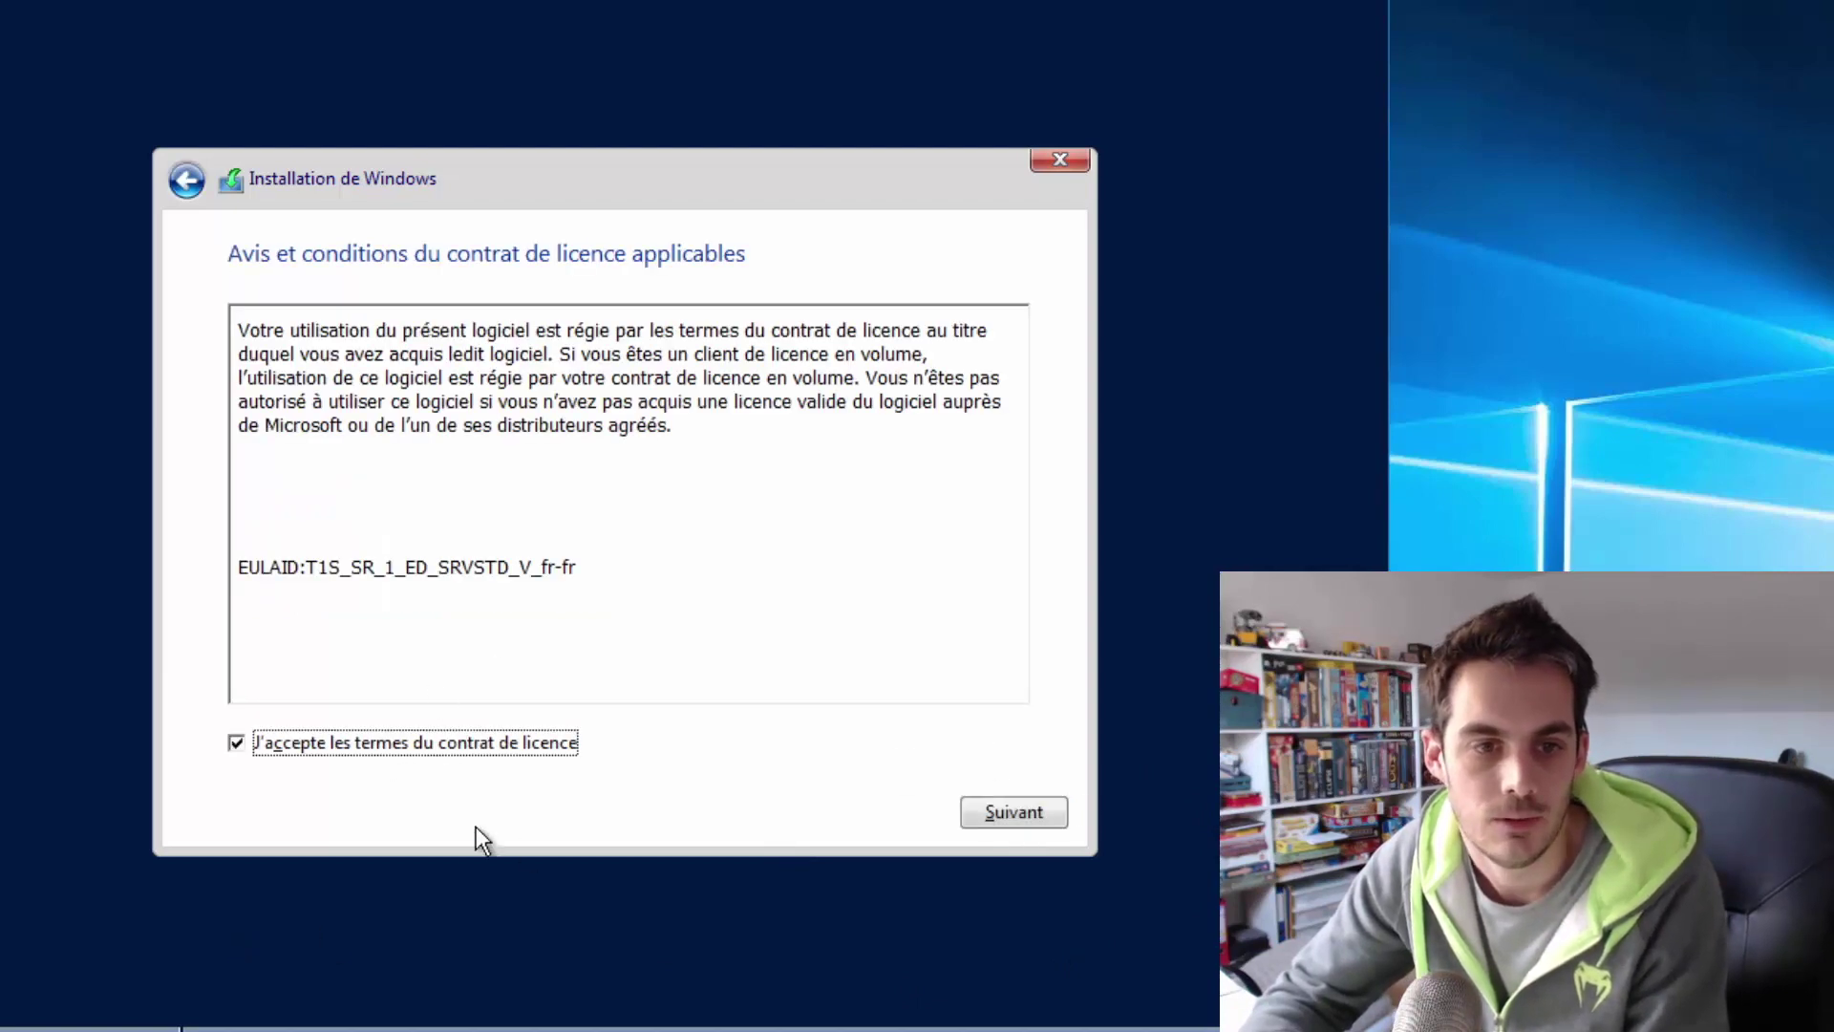
click(1039, 807)
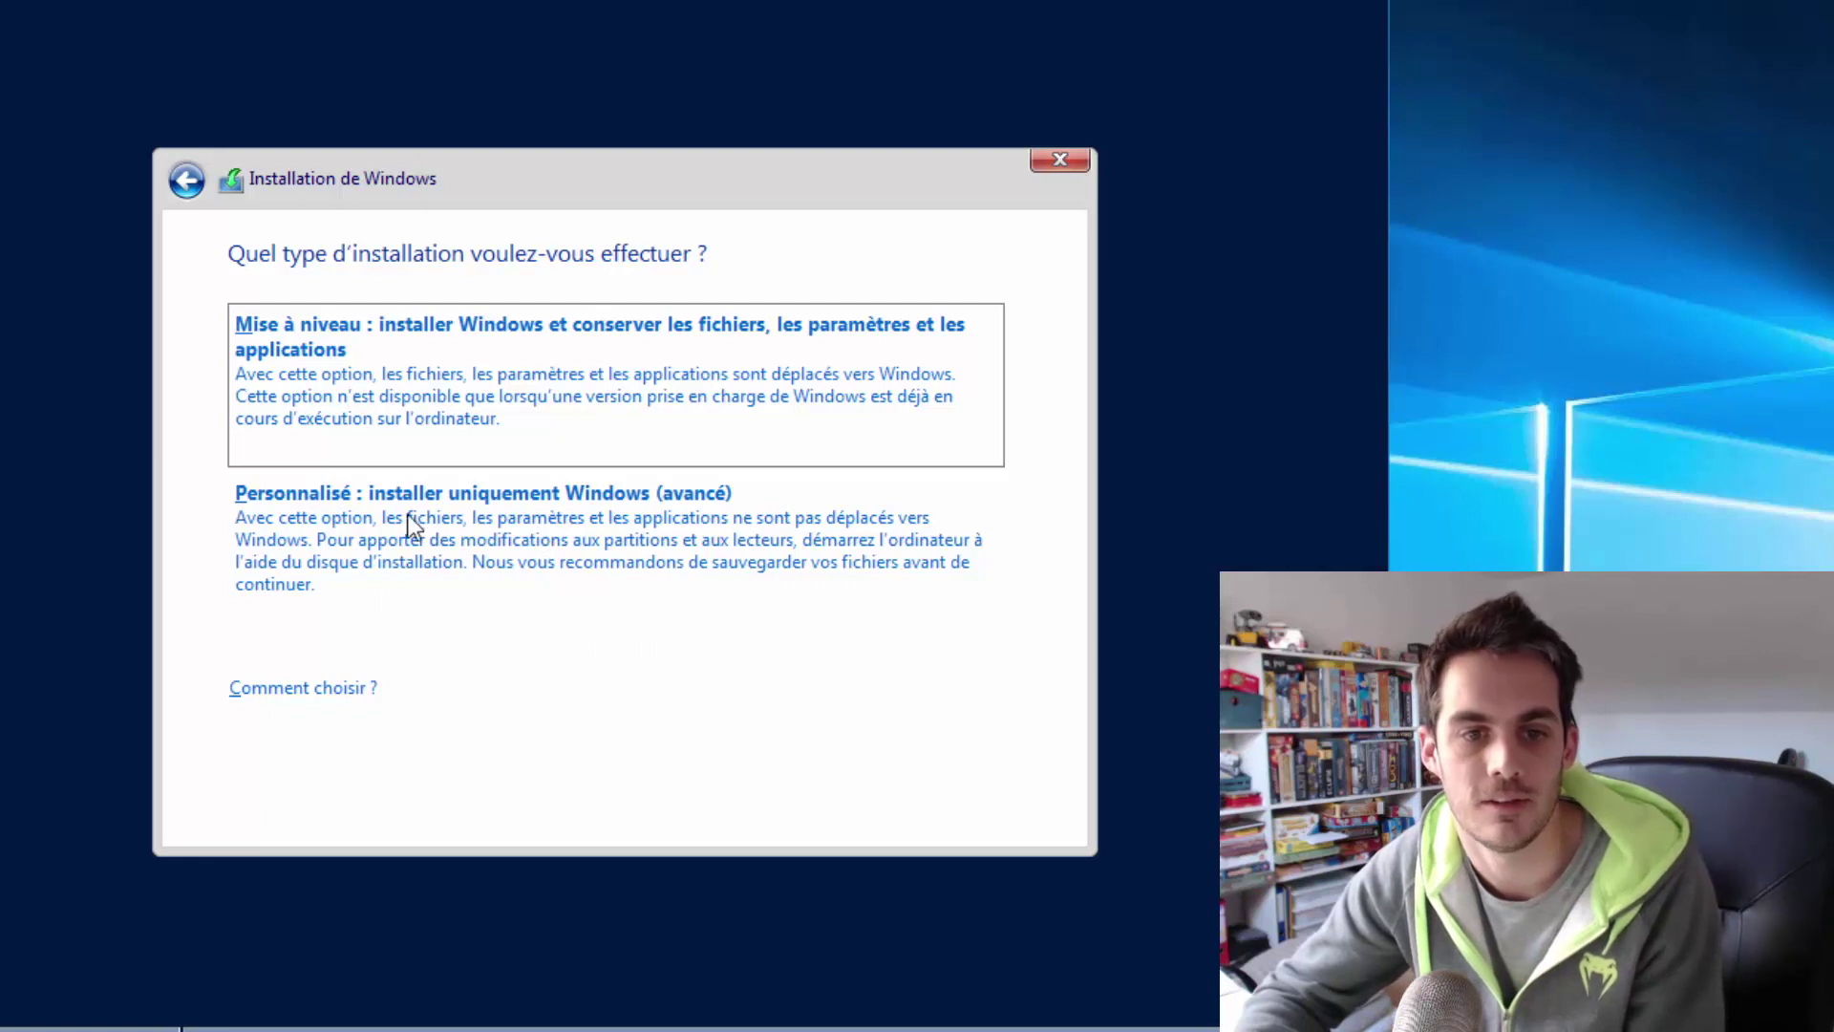
click(508, 546)
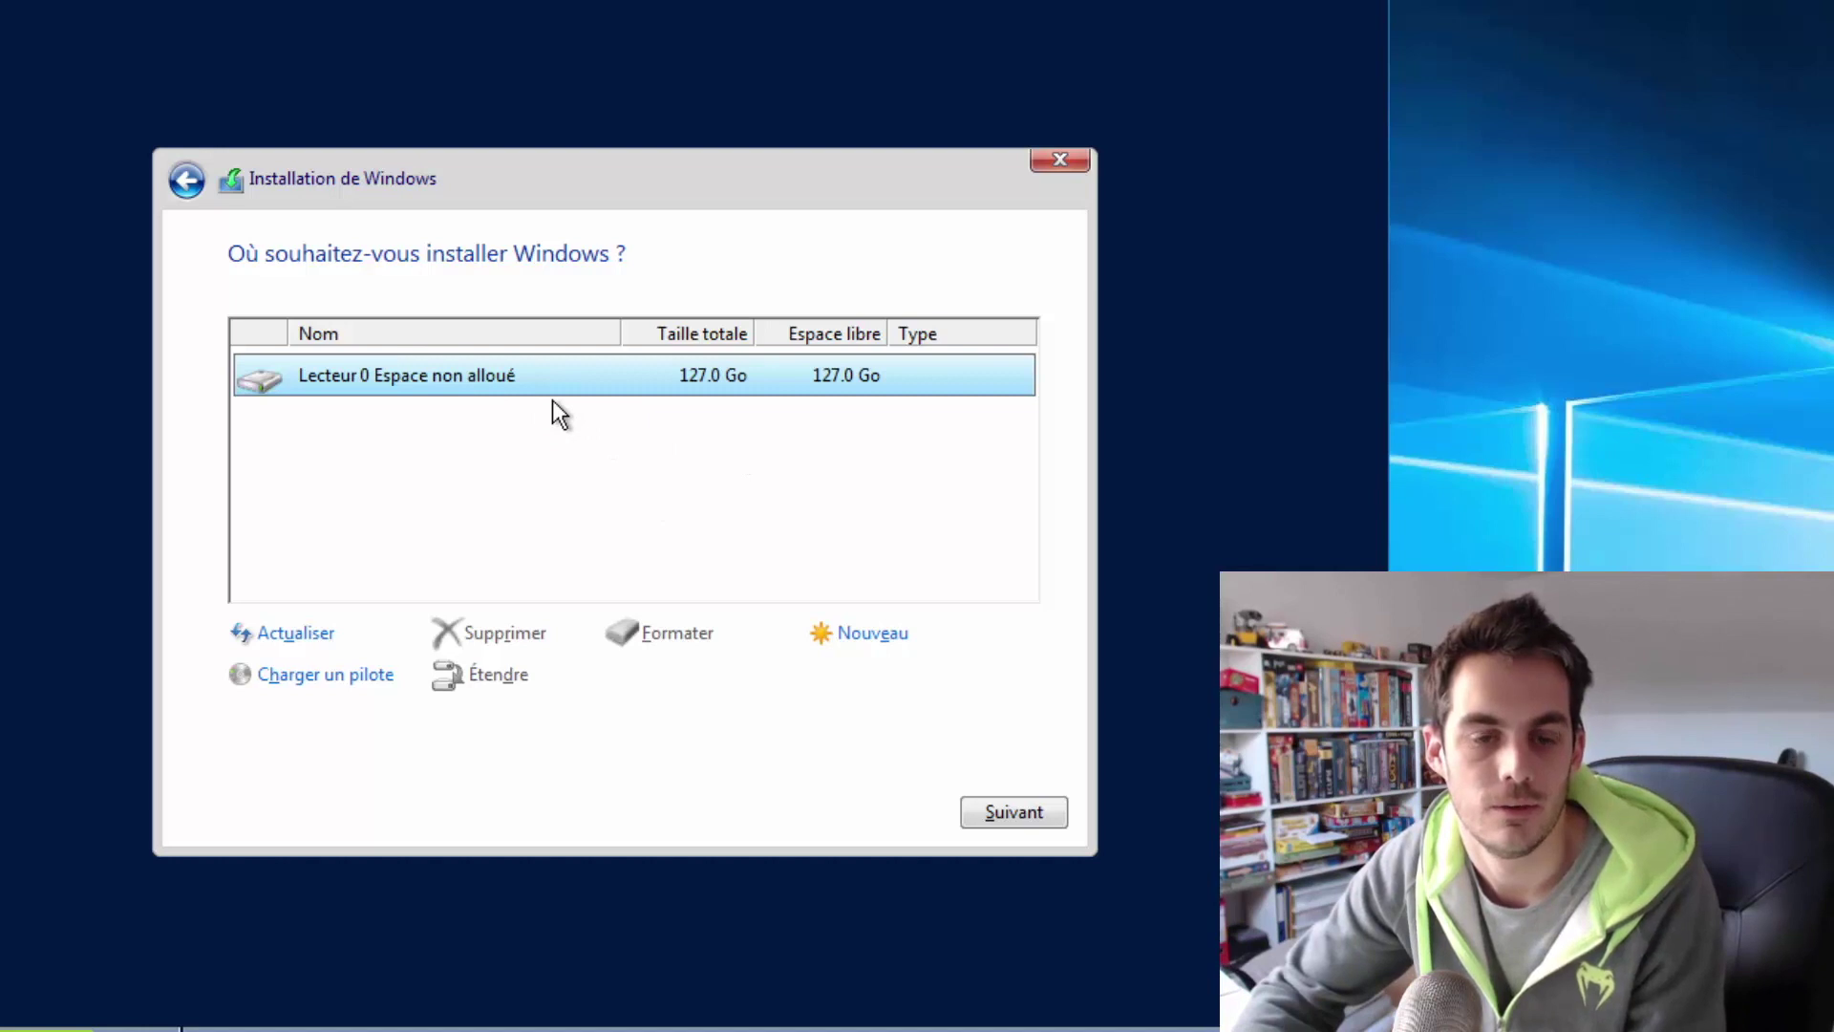
click(1039, 814)
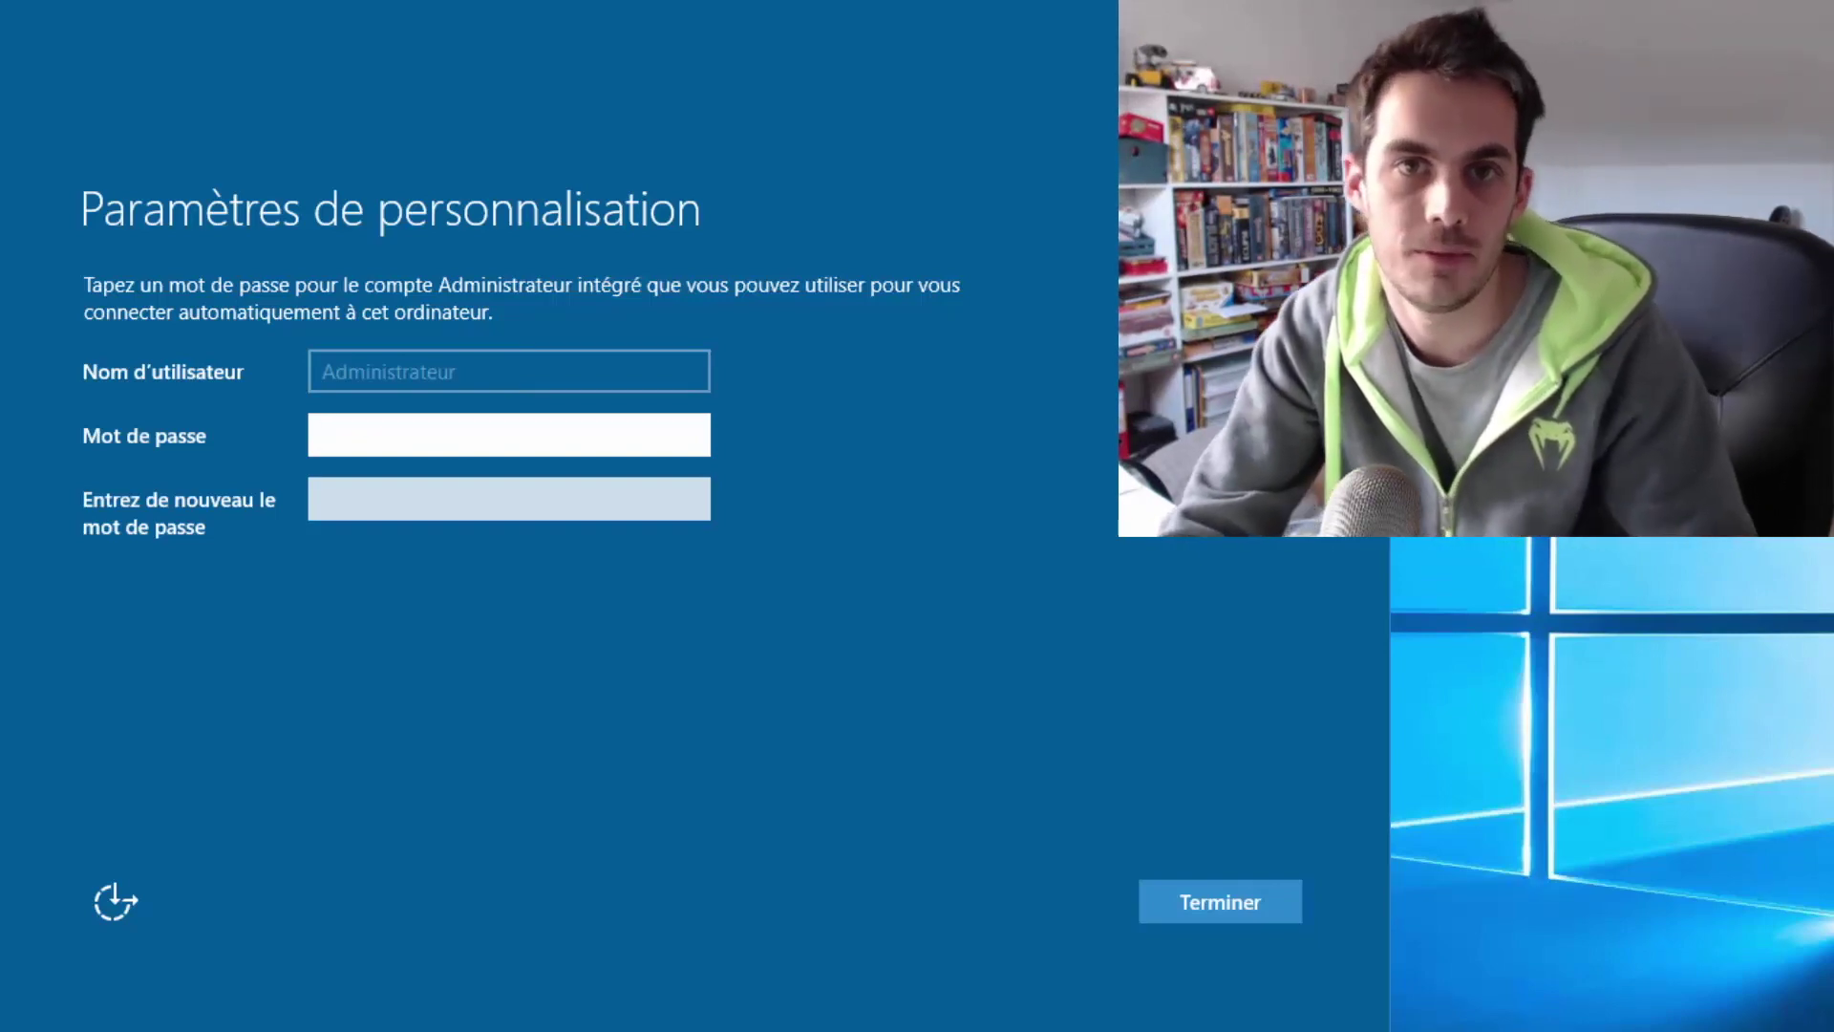
Step: Enter and confirm a password for the built-in Administrateur account and finish the personalisation settings
text(•••••••••)
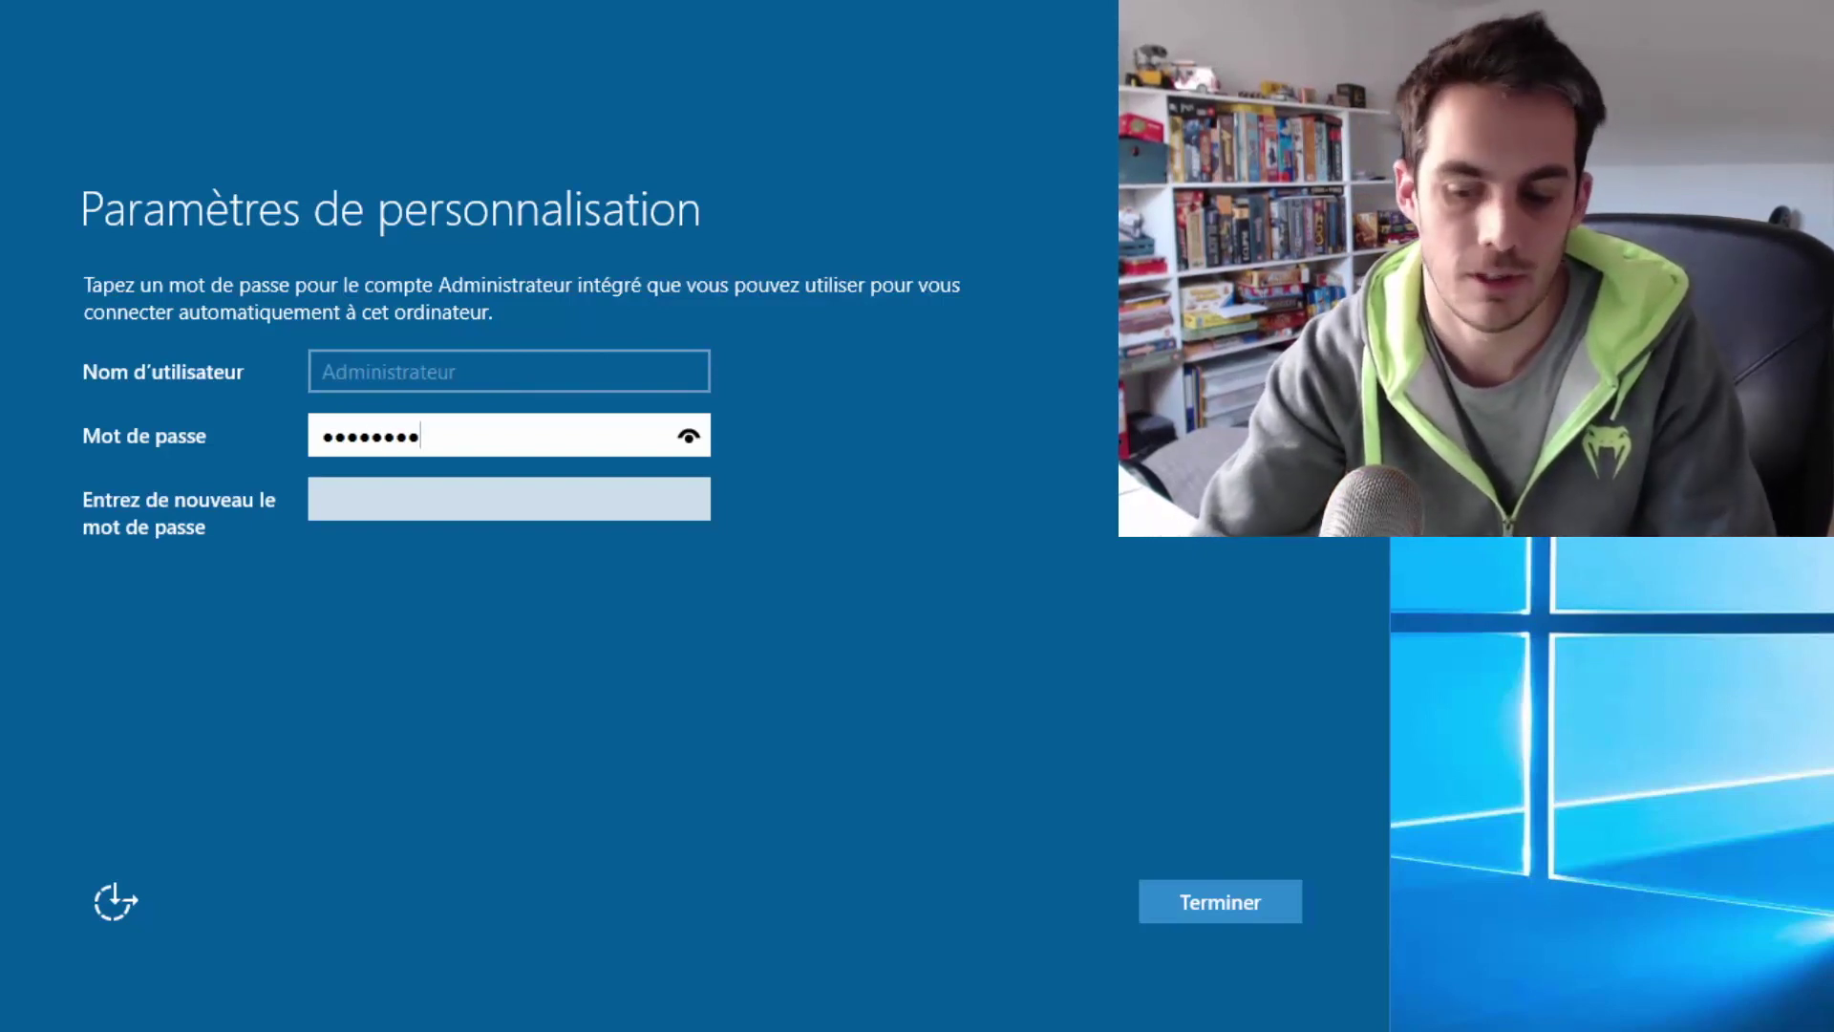
key(Tab)
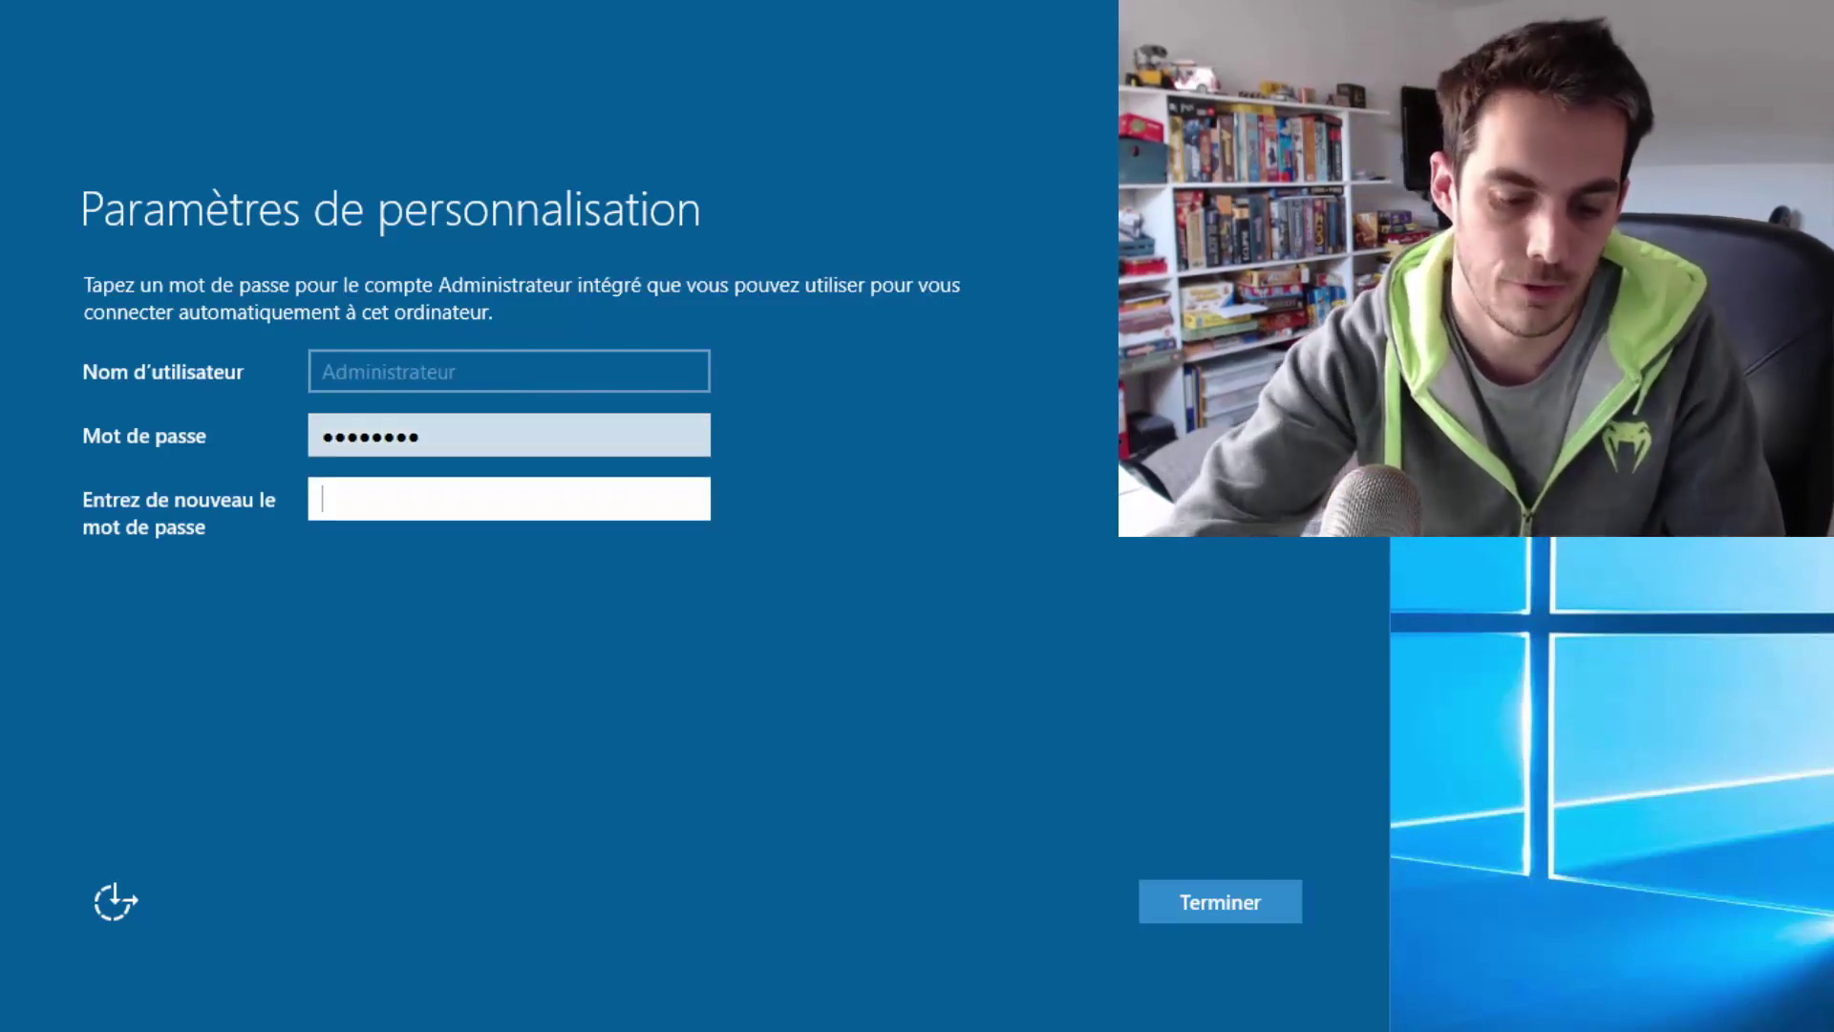
text(••••••••)
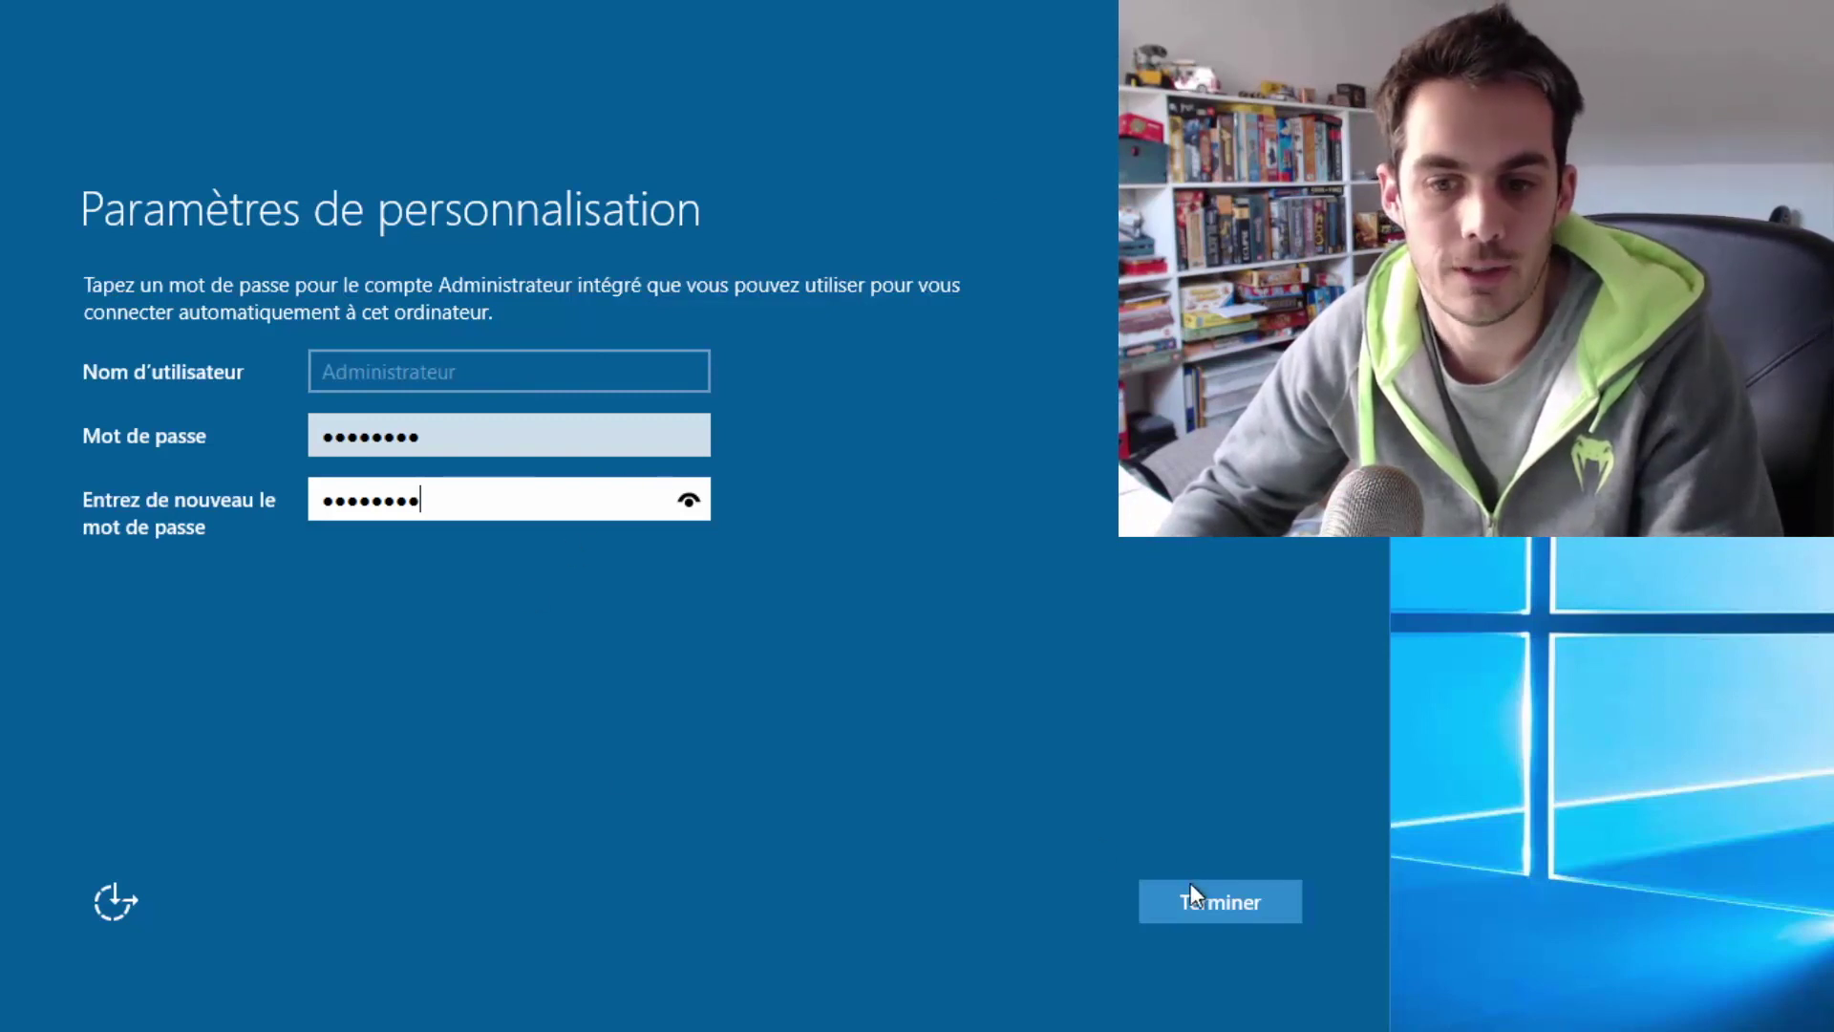
click(1234, 903)
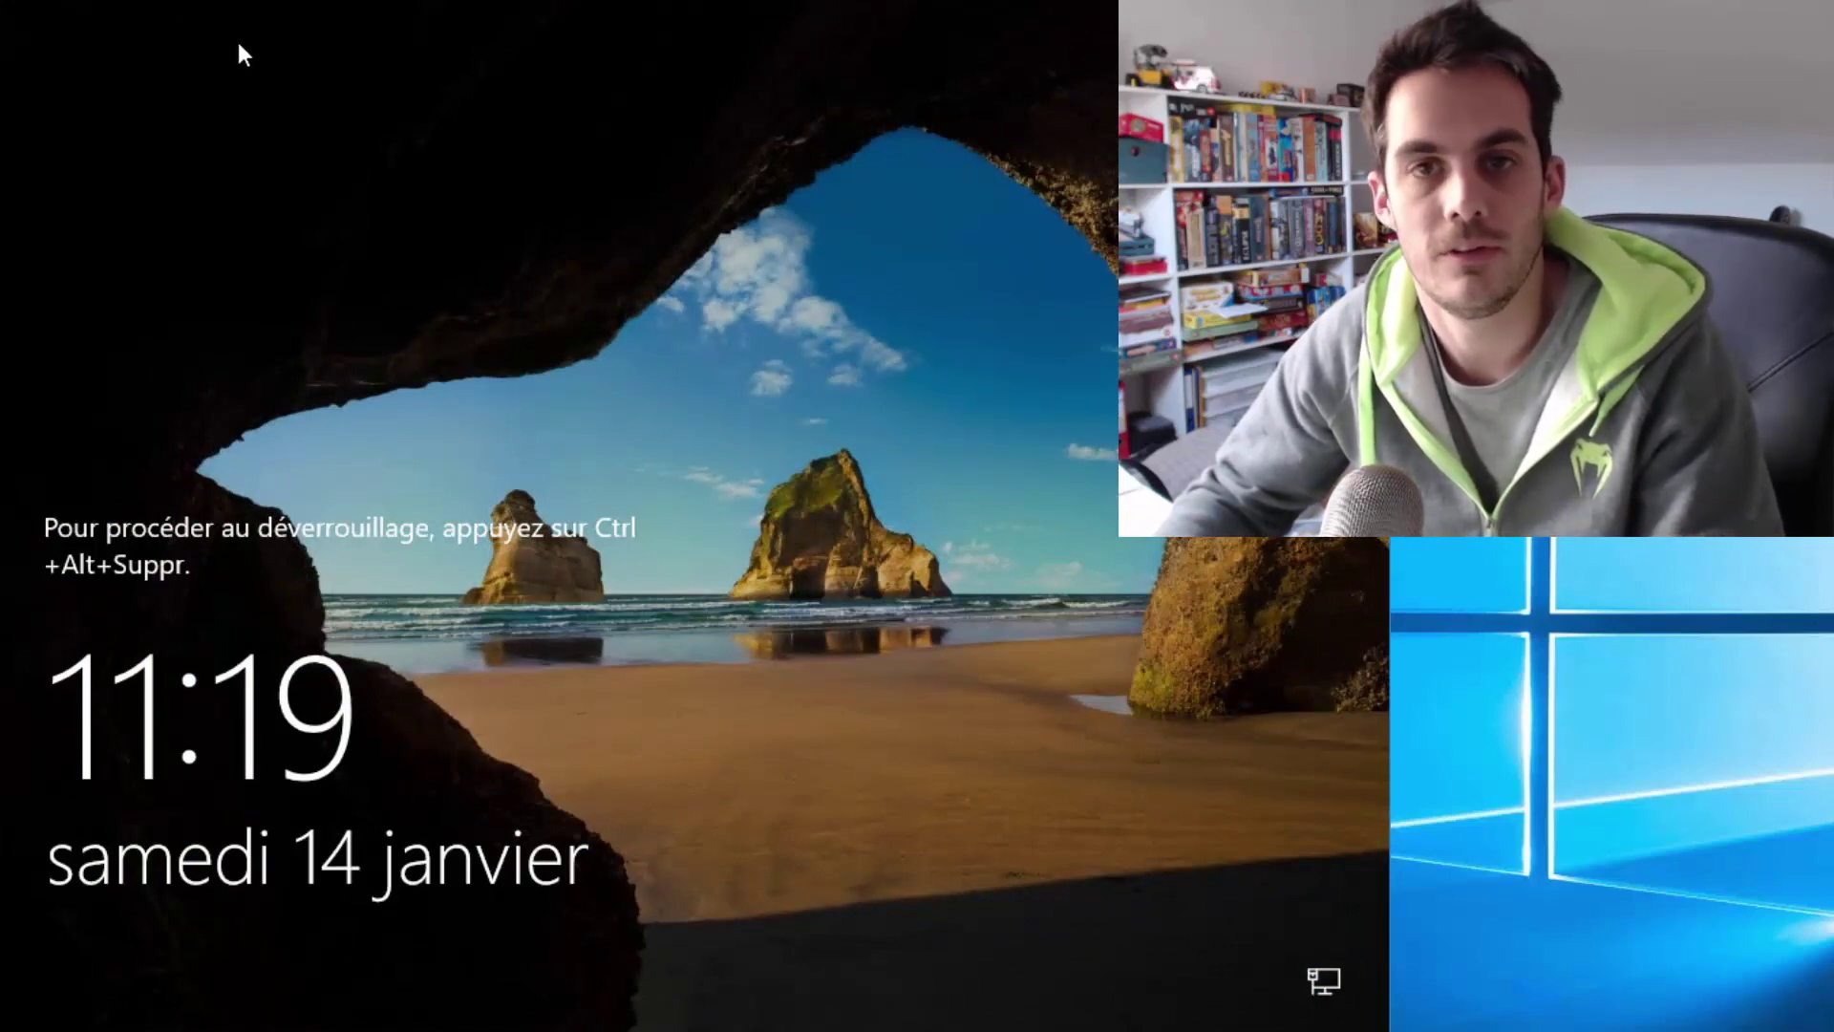
Step: Unlock the virtual machine and sign in to the Administrateur account with its password
click(62, 4)
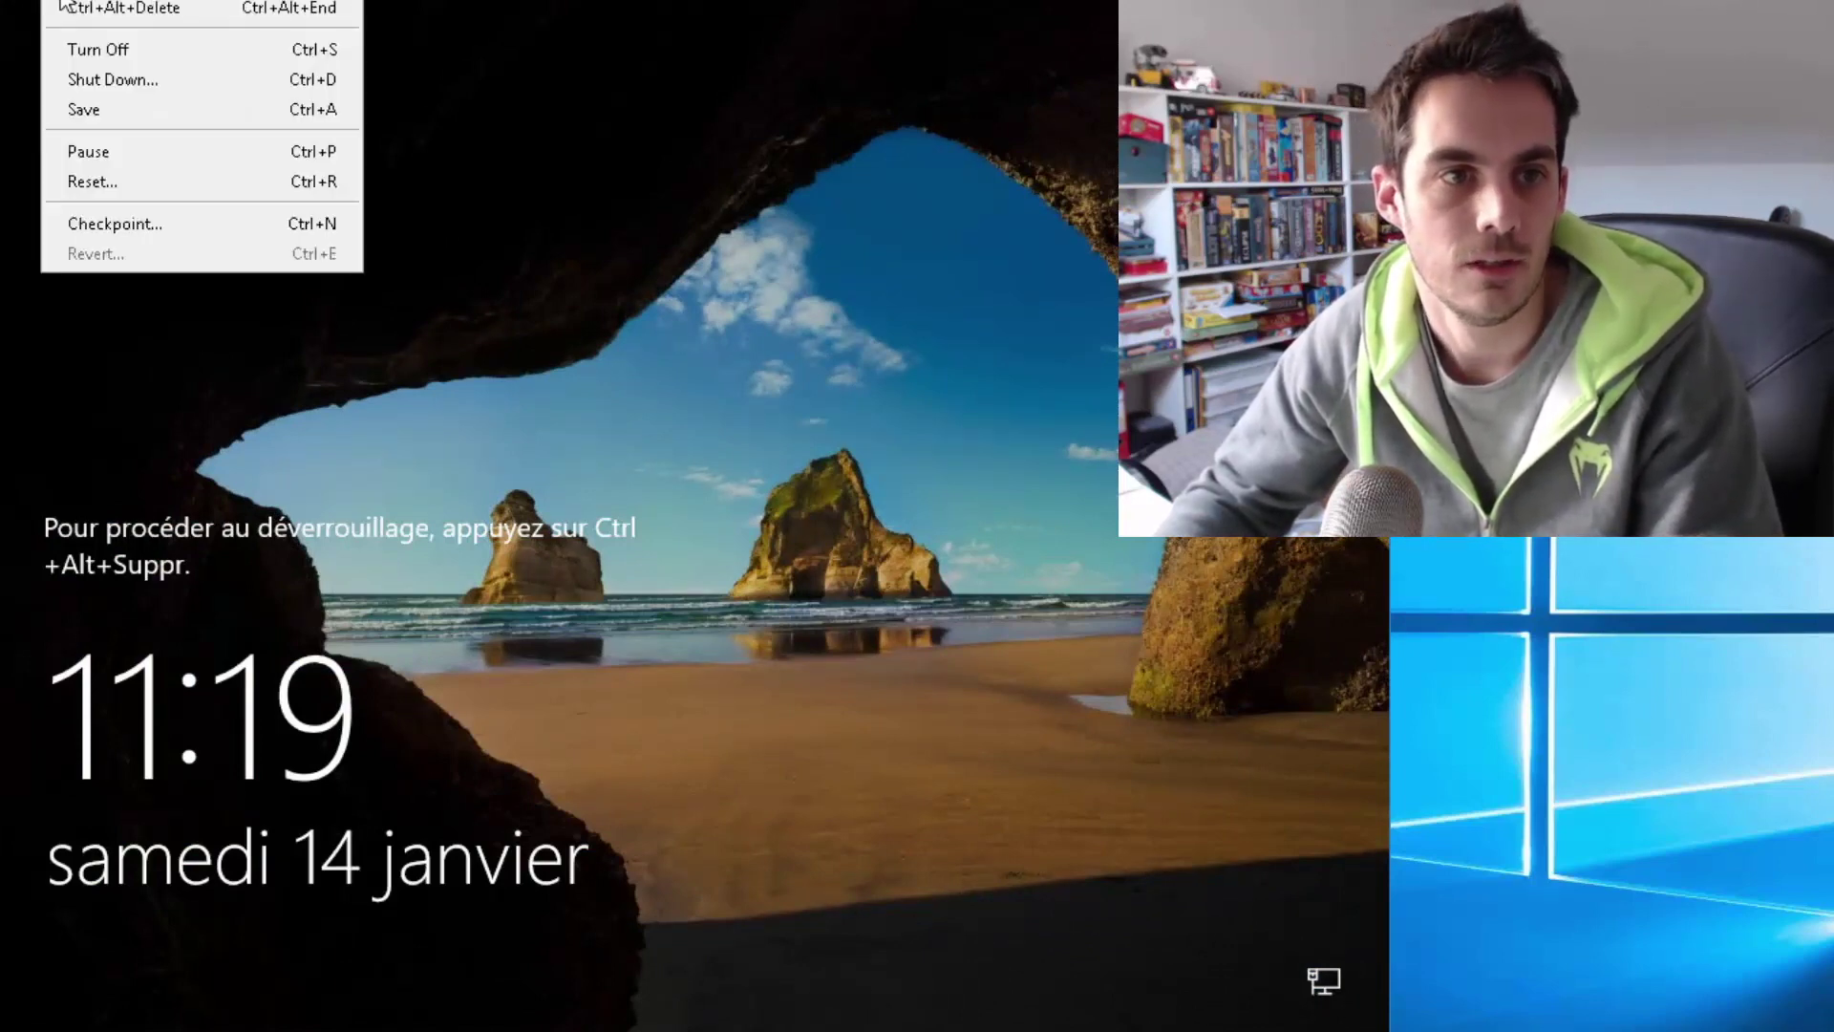
click(63, 6)
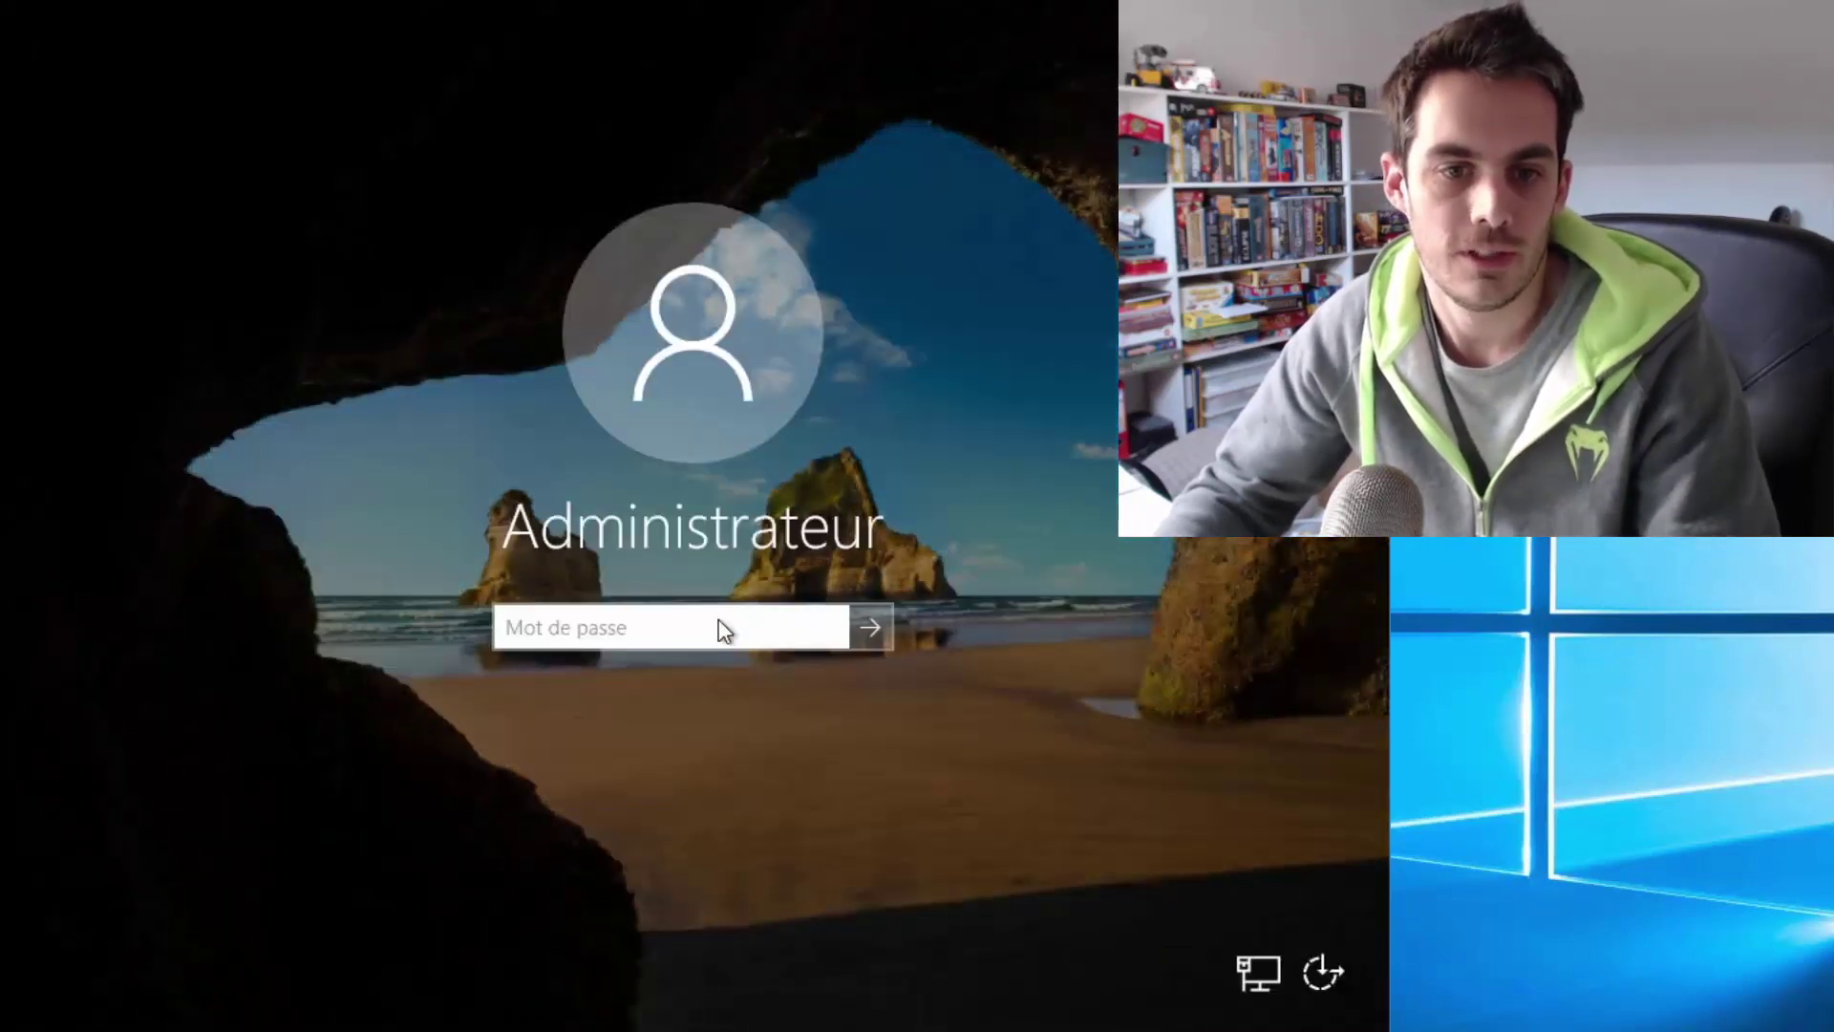
click(672, 630)
text(••••)
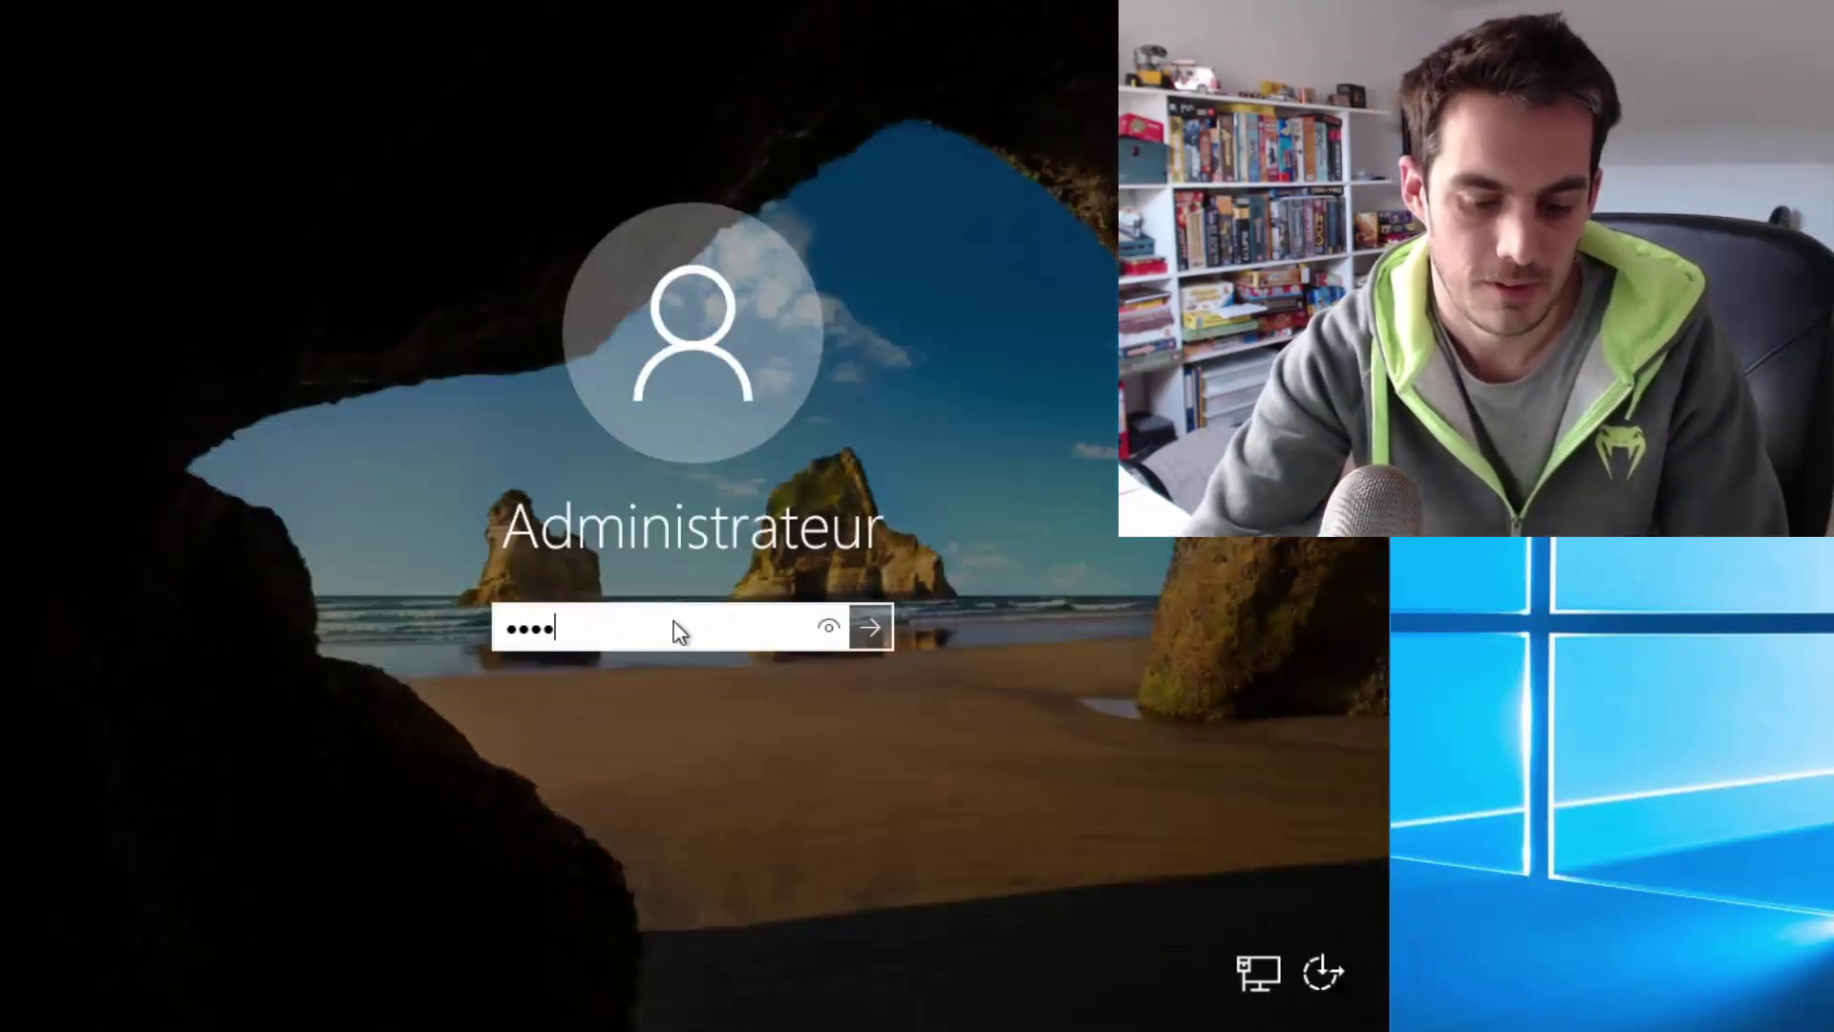
text(•••••)
key(Return)
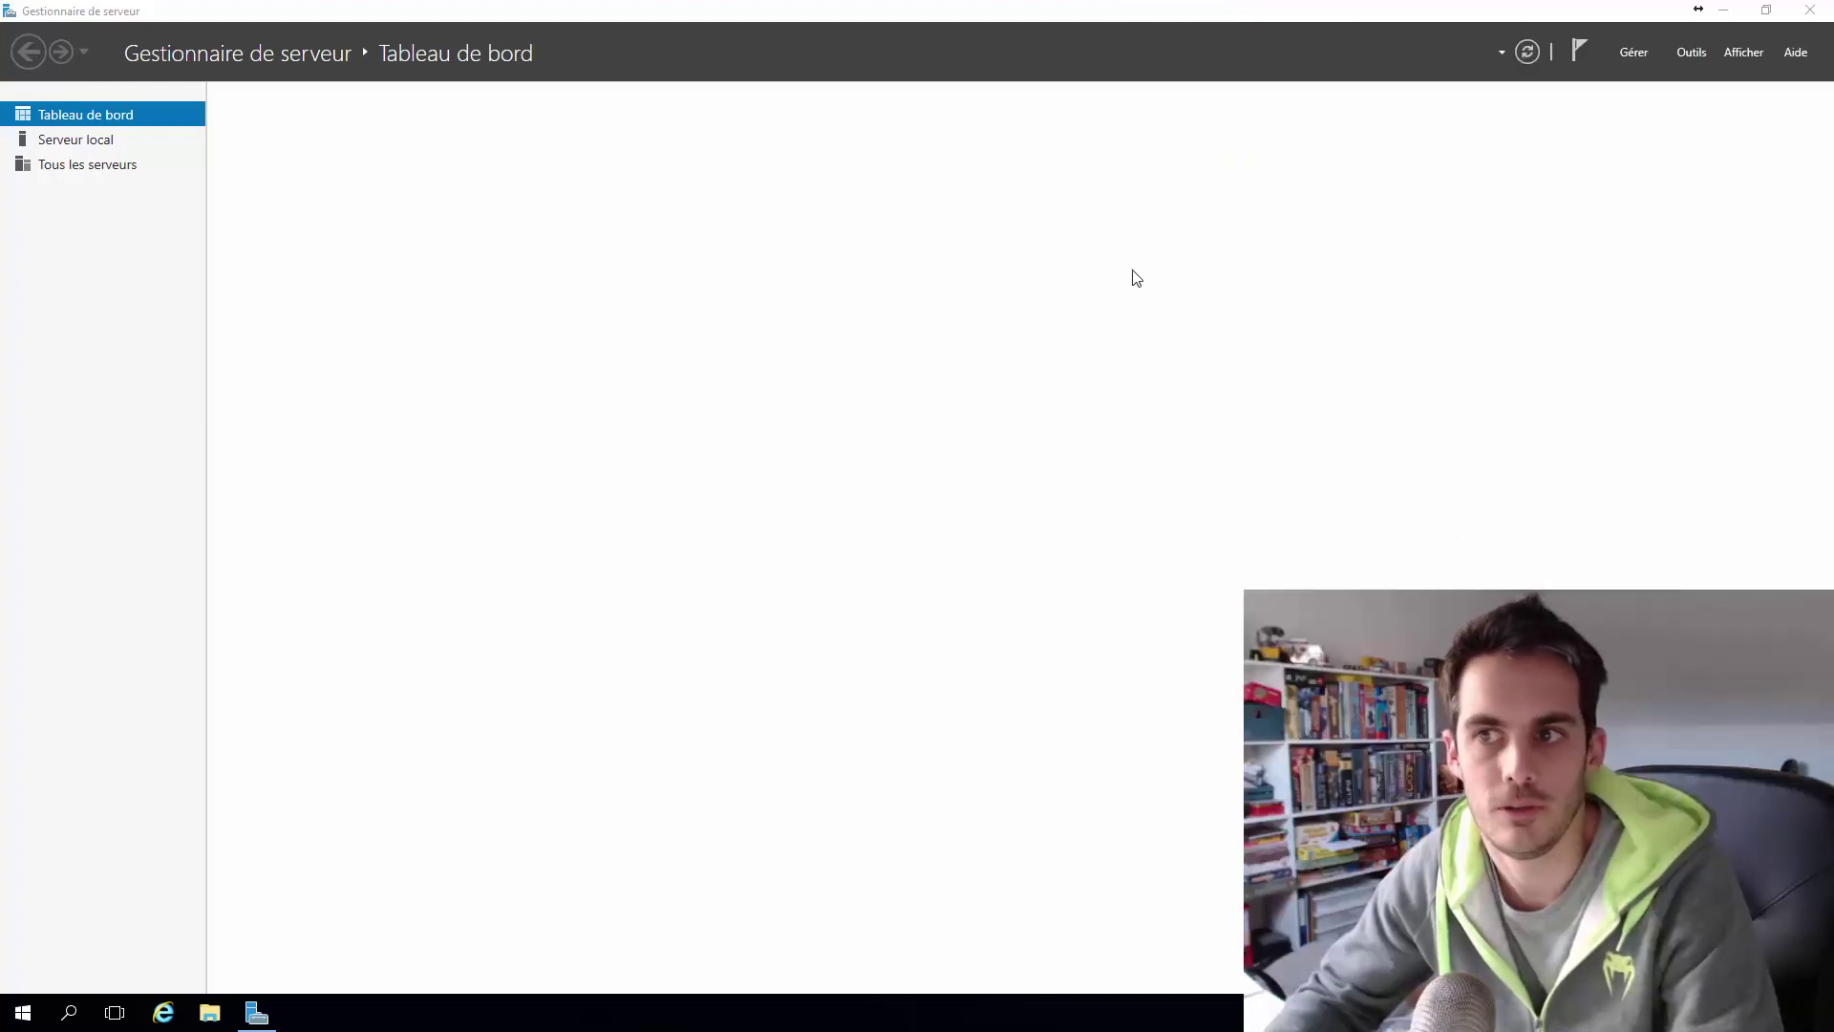
Step: Reduce Server Manager to a smaller window and open the Services details of the local server from the dashboard
click(1778, 17)
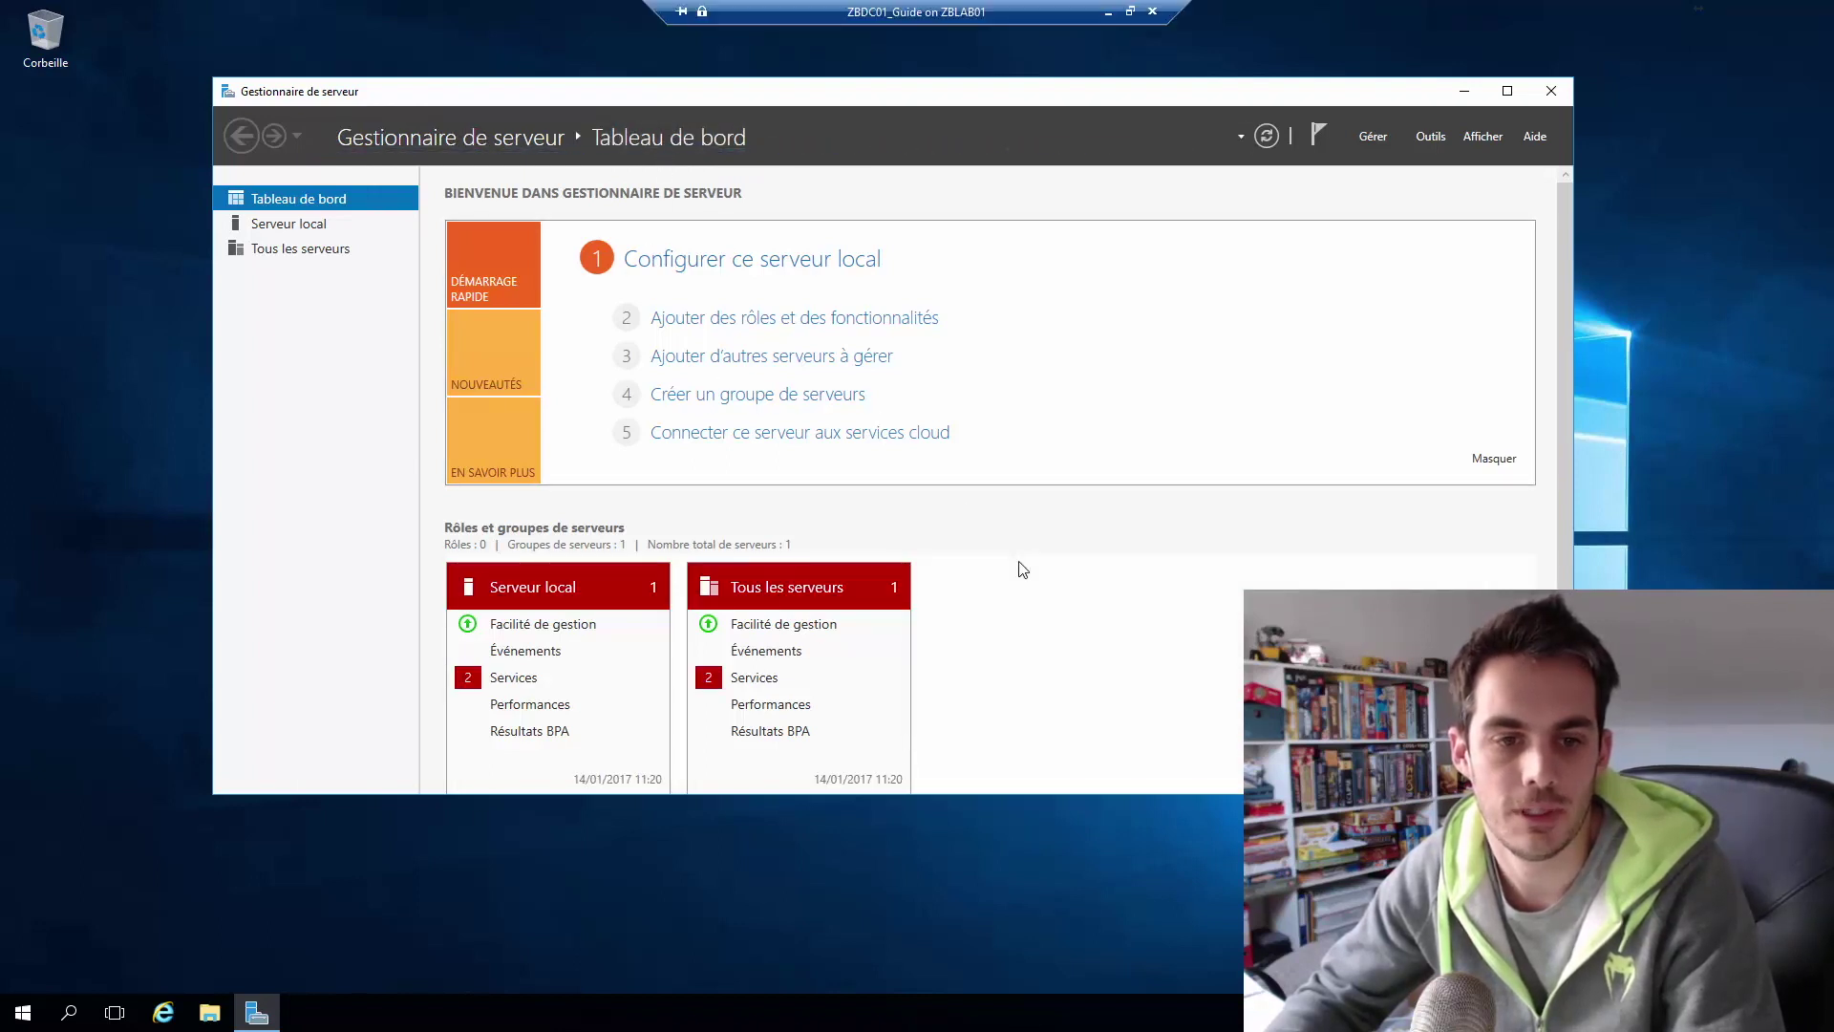
scroll(1026, 568, down, 1)
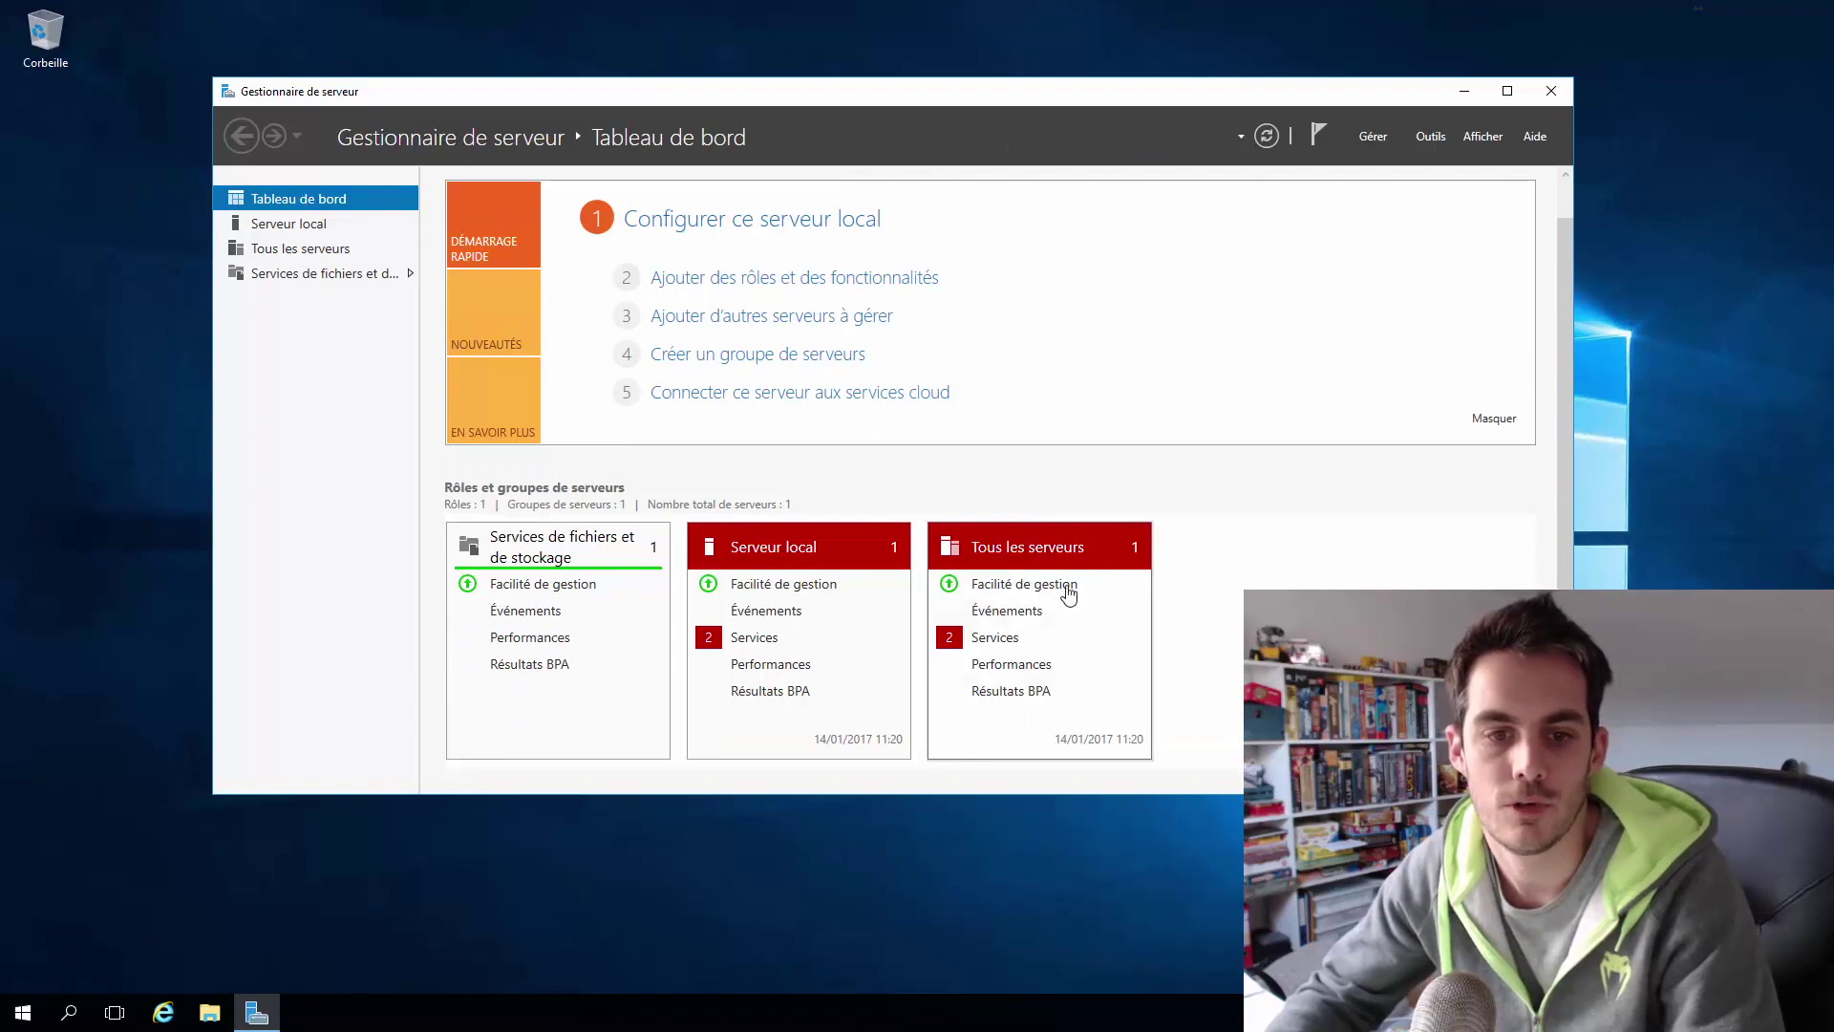
click(765, 645)
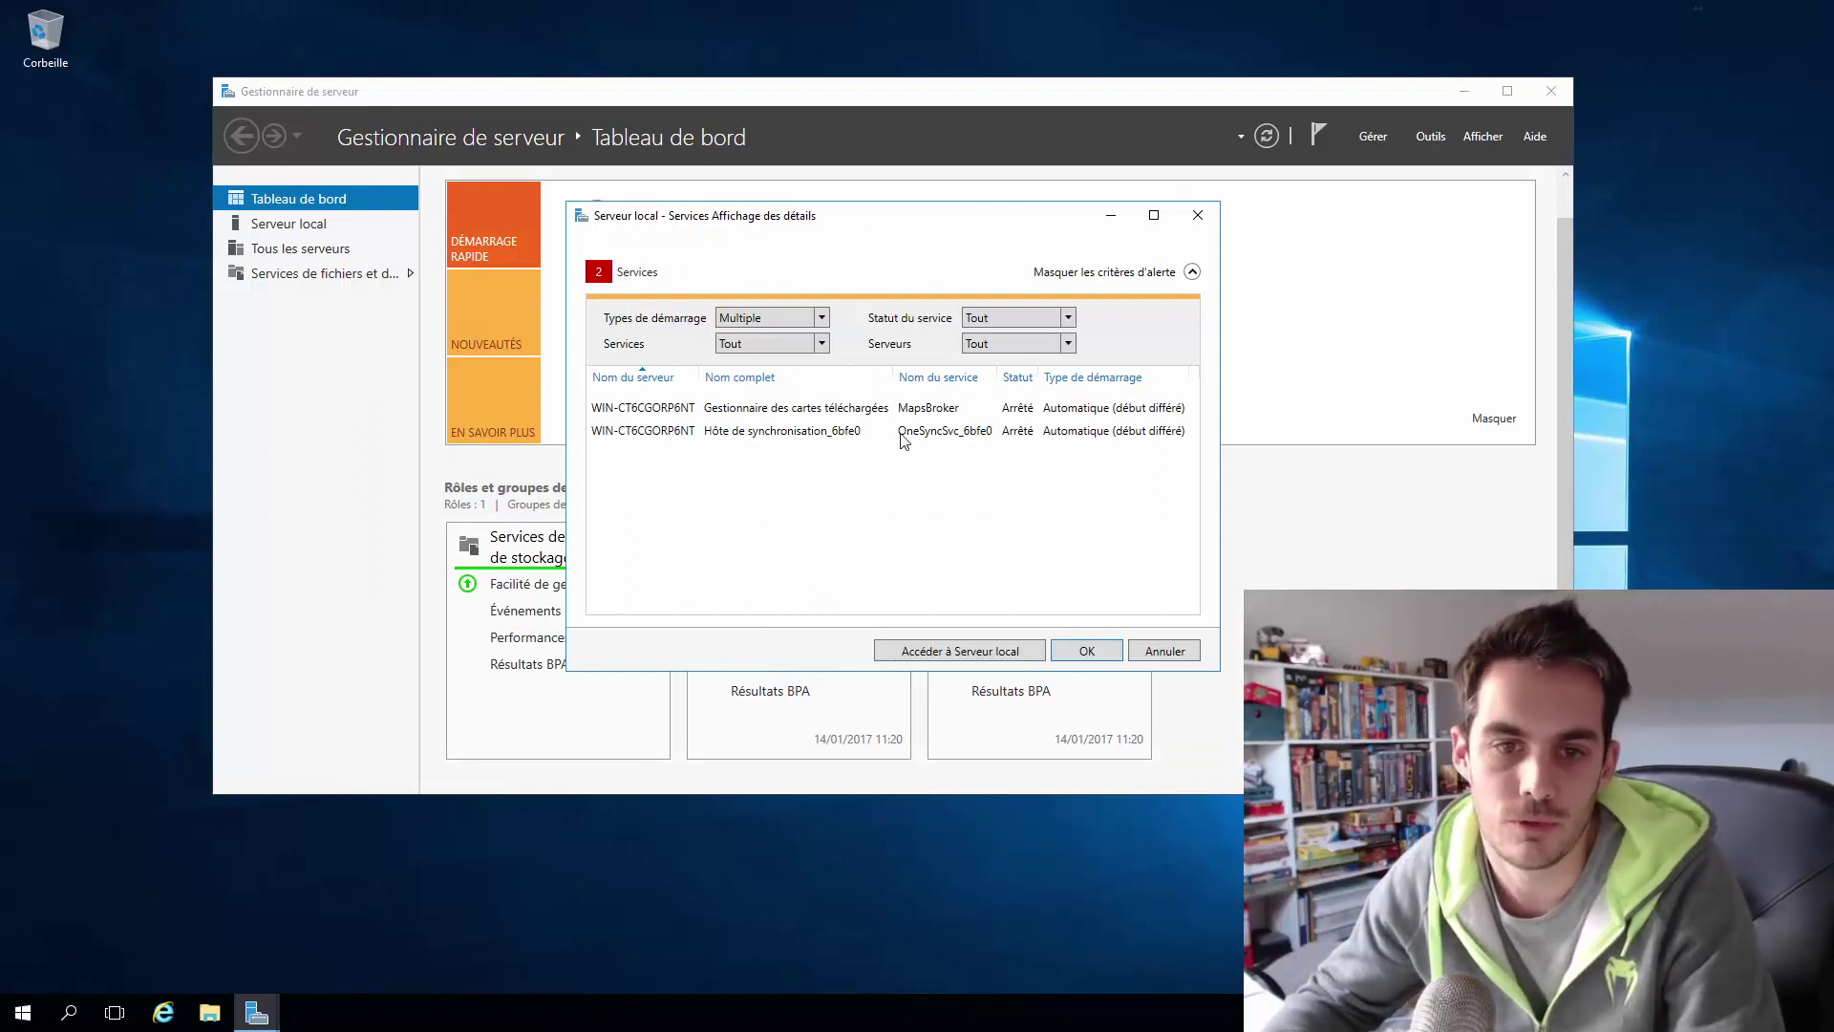
Step: Examine the MapsBroker and OneSyncSvc_6bfe0 services with their available actions, and close the local server's Services details
click(884, 409)
click(953, 433)
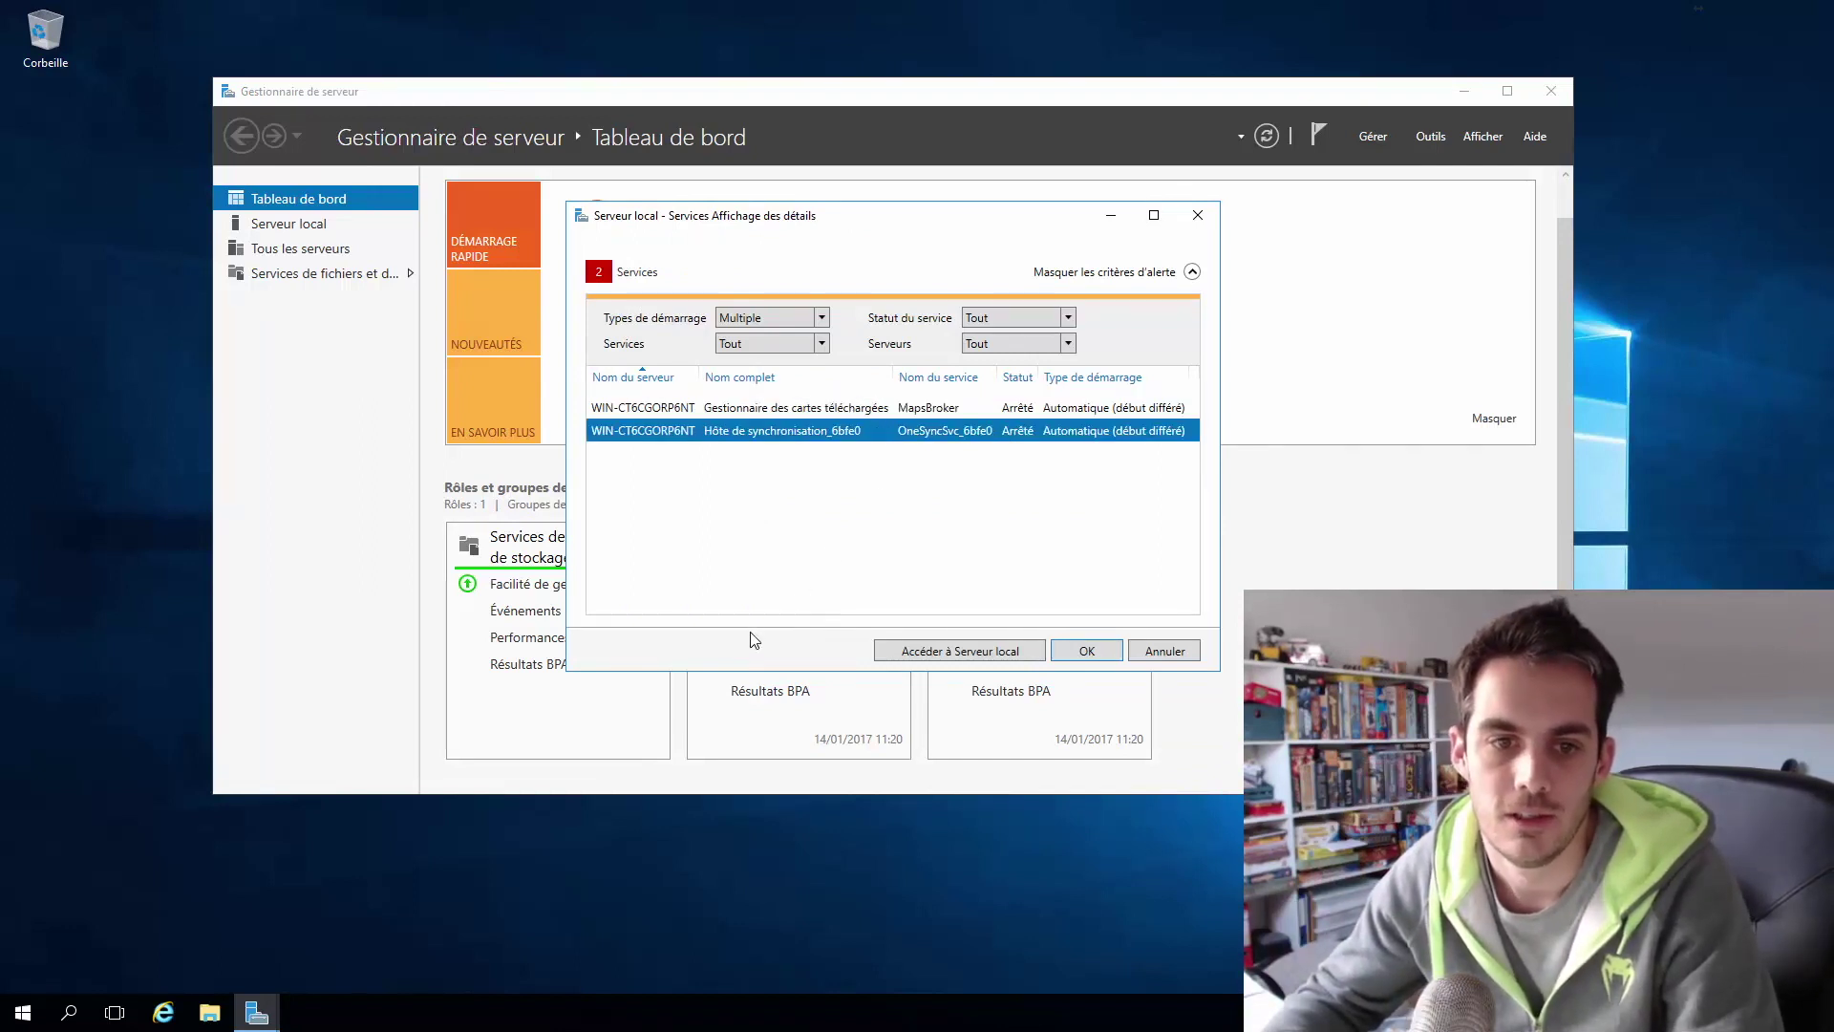
click(819, 418)
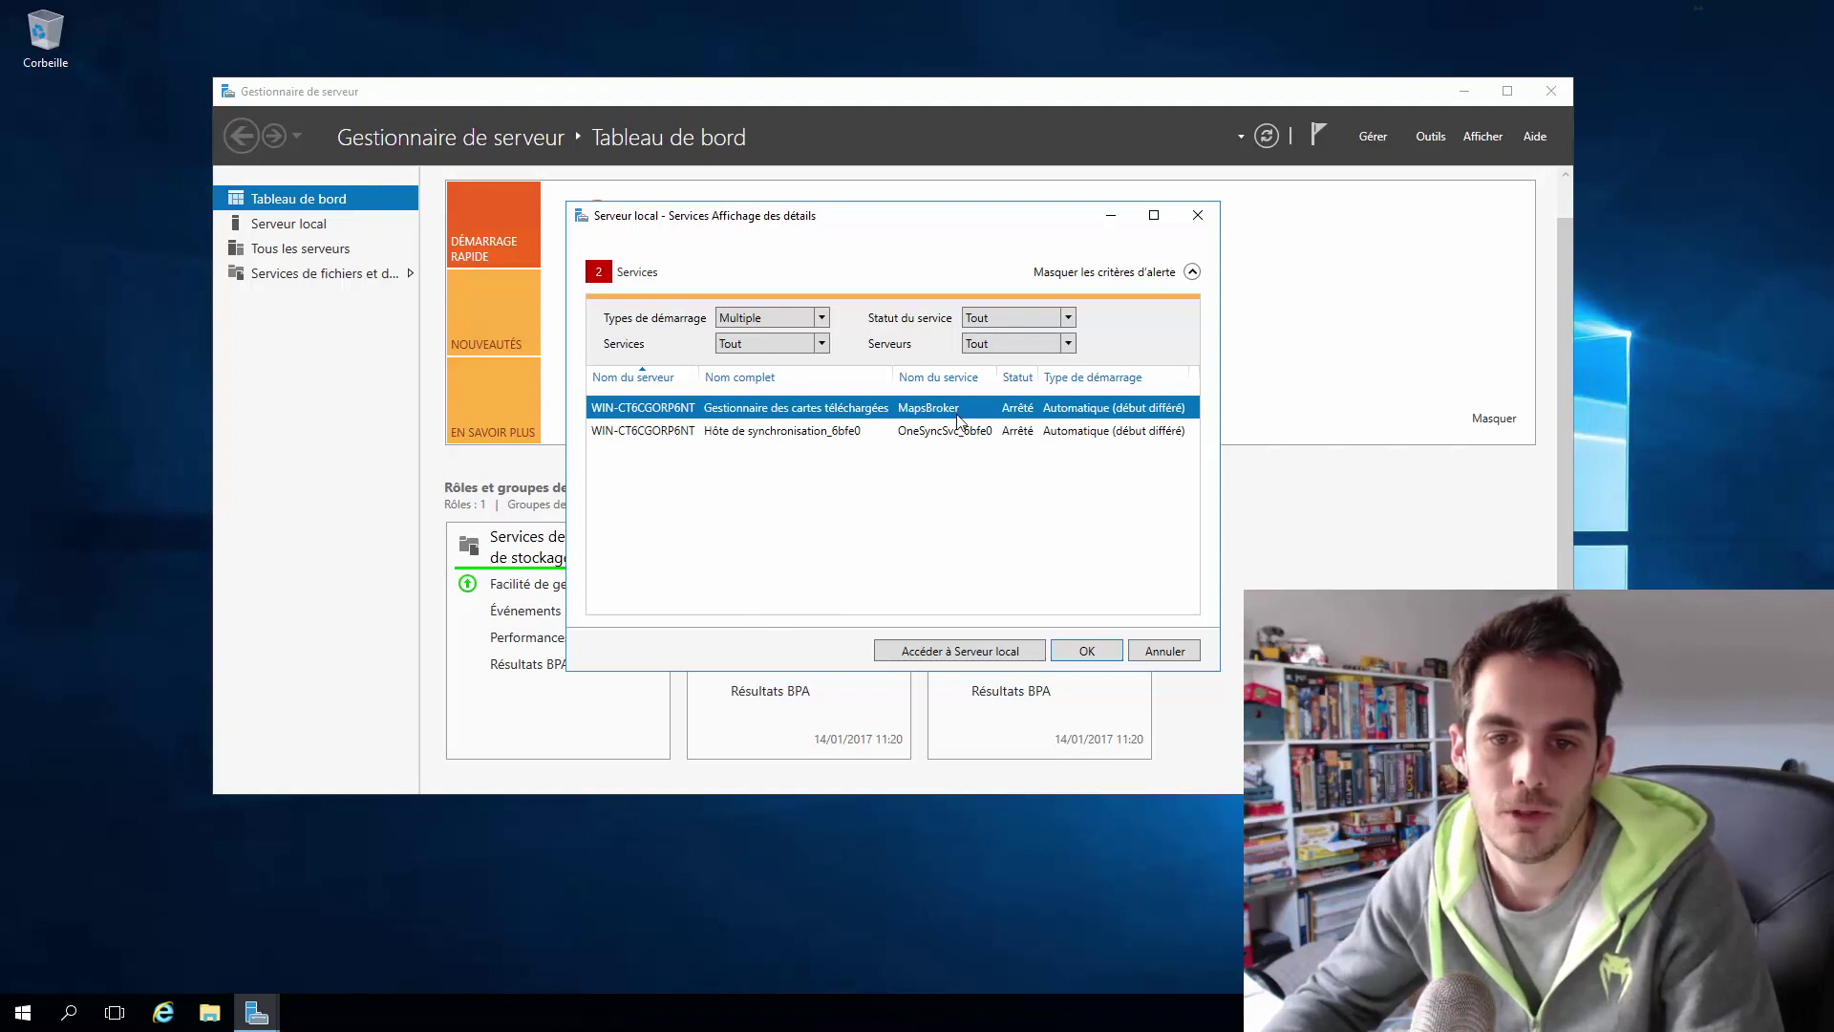
right_click(993, 411)
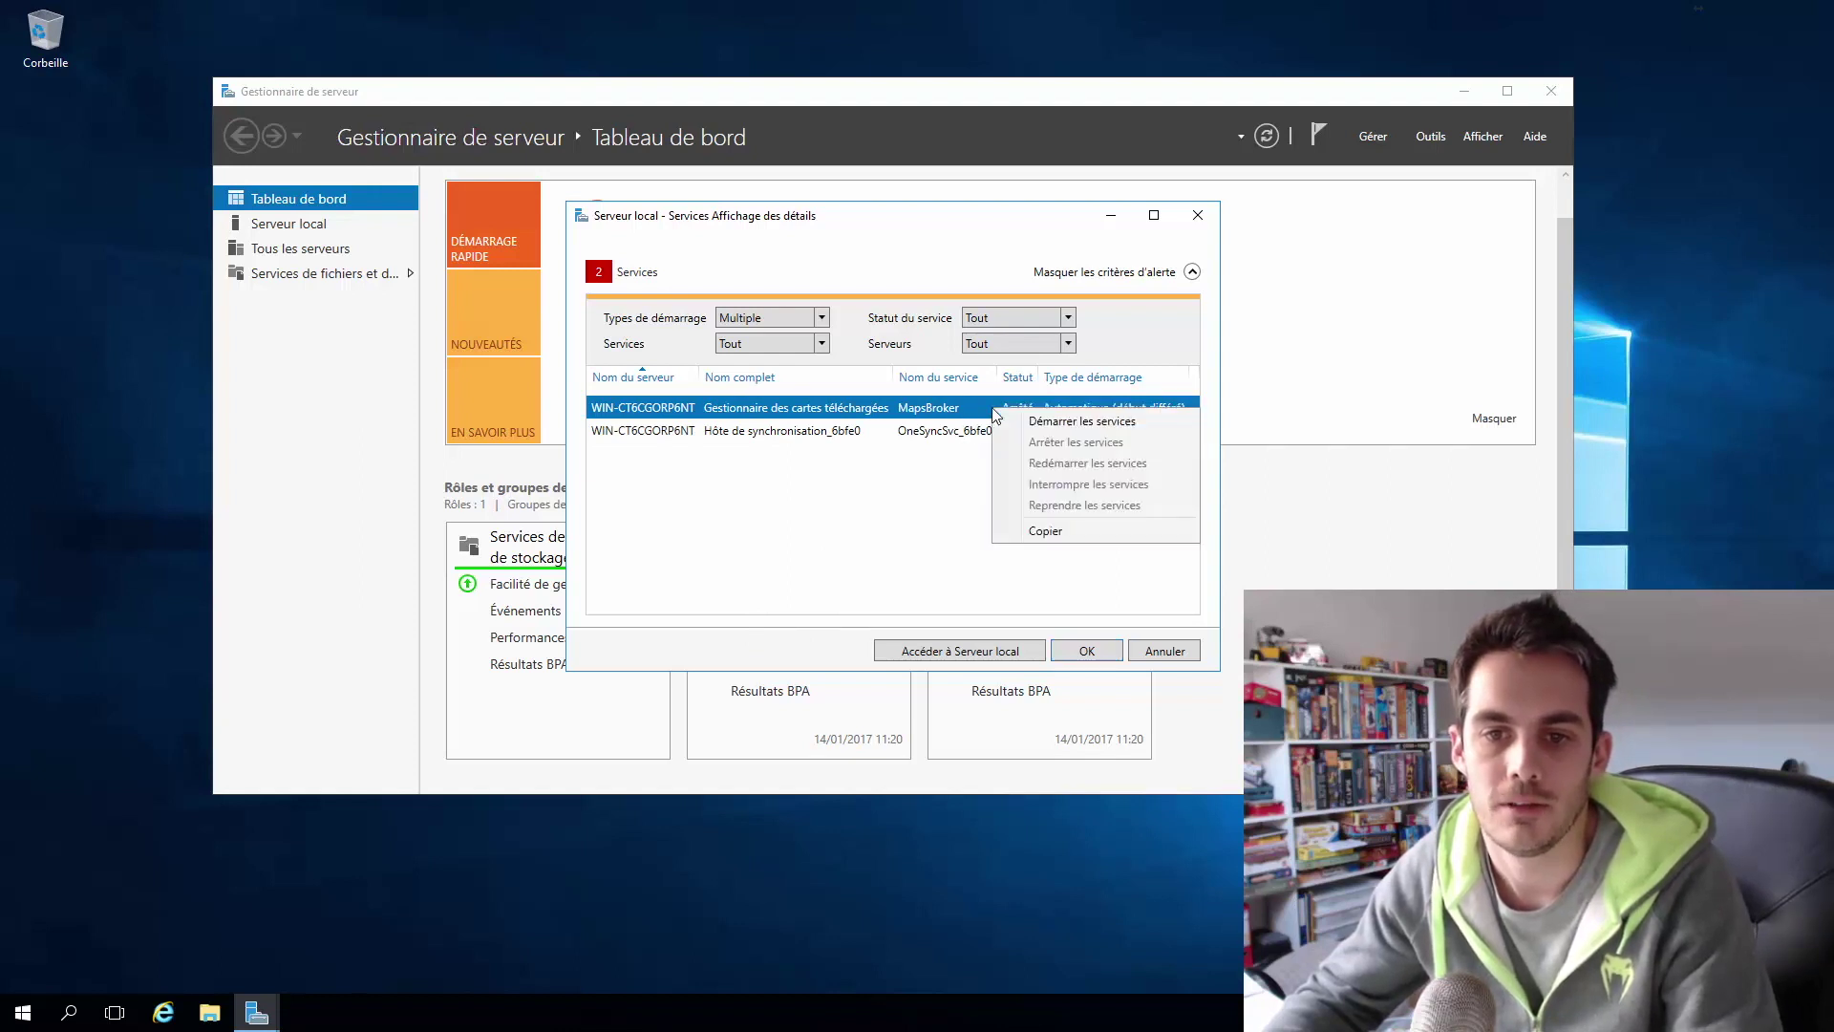
click(973, 432)
right_click(974, 432)
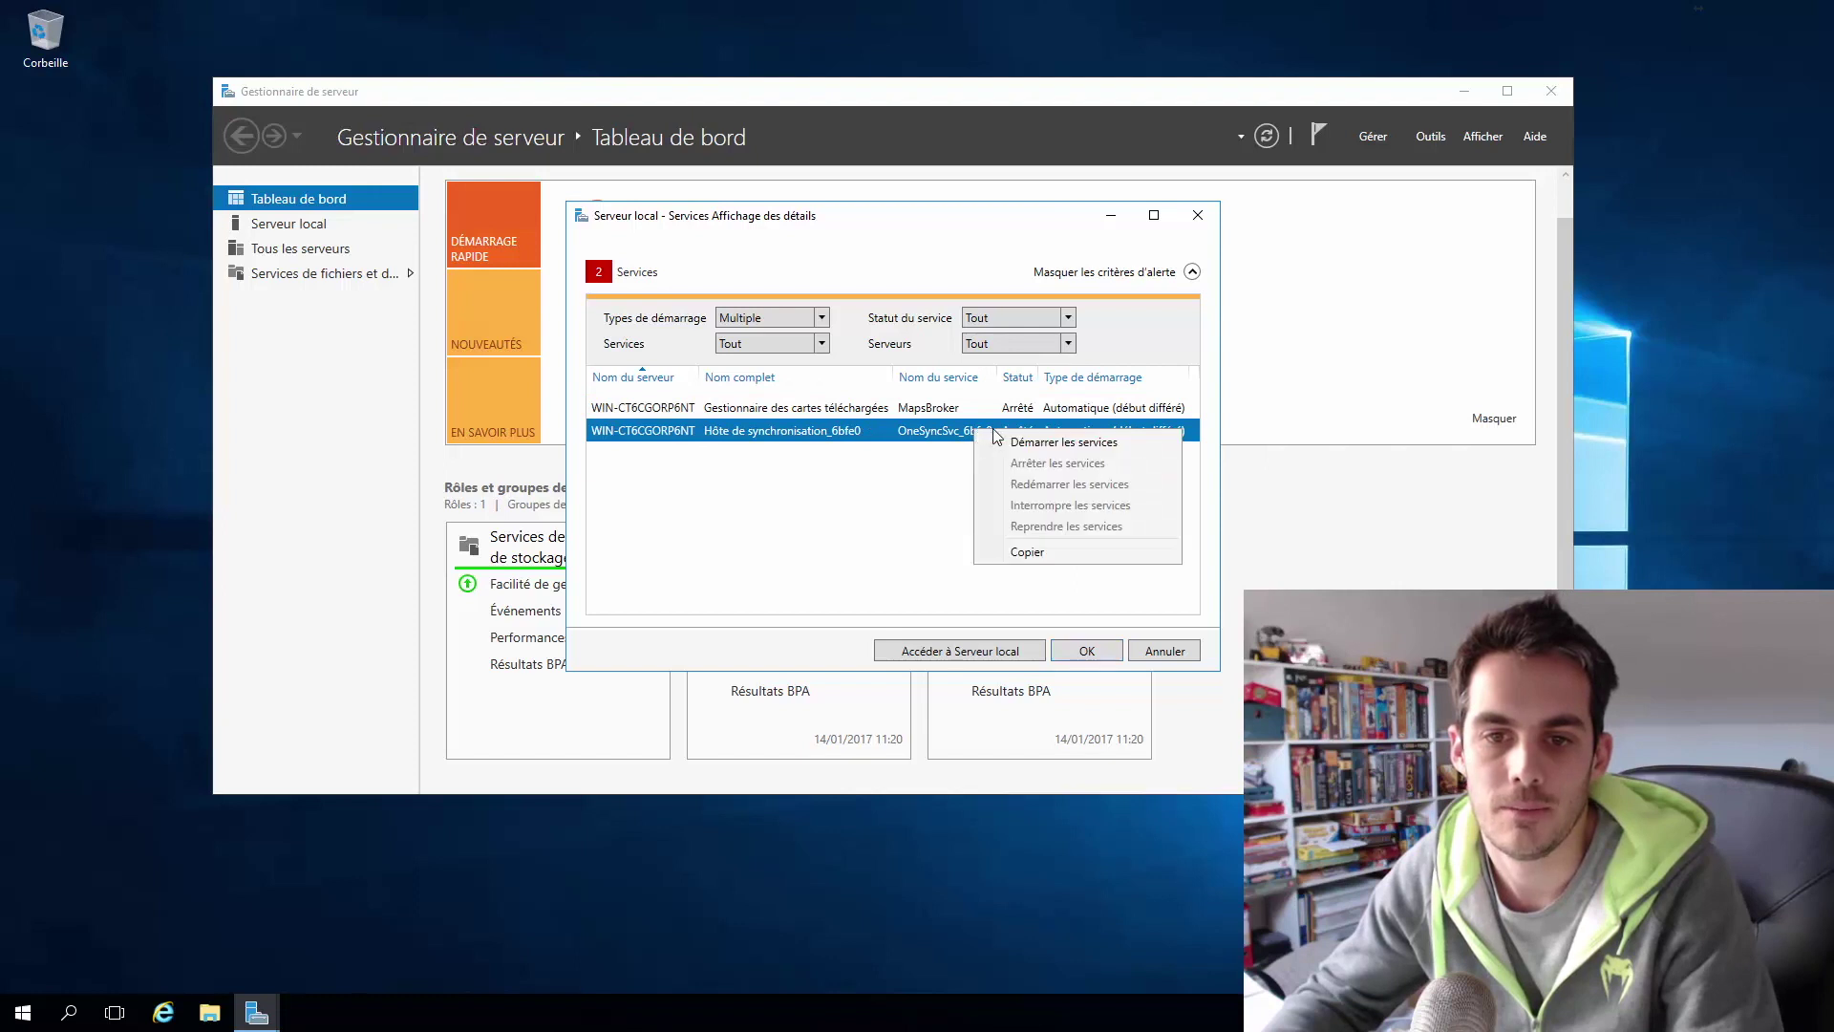
click(1133, 441)
click(1127, 411)
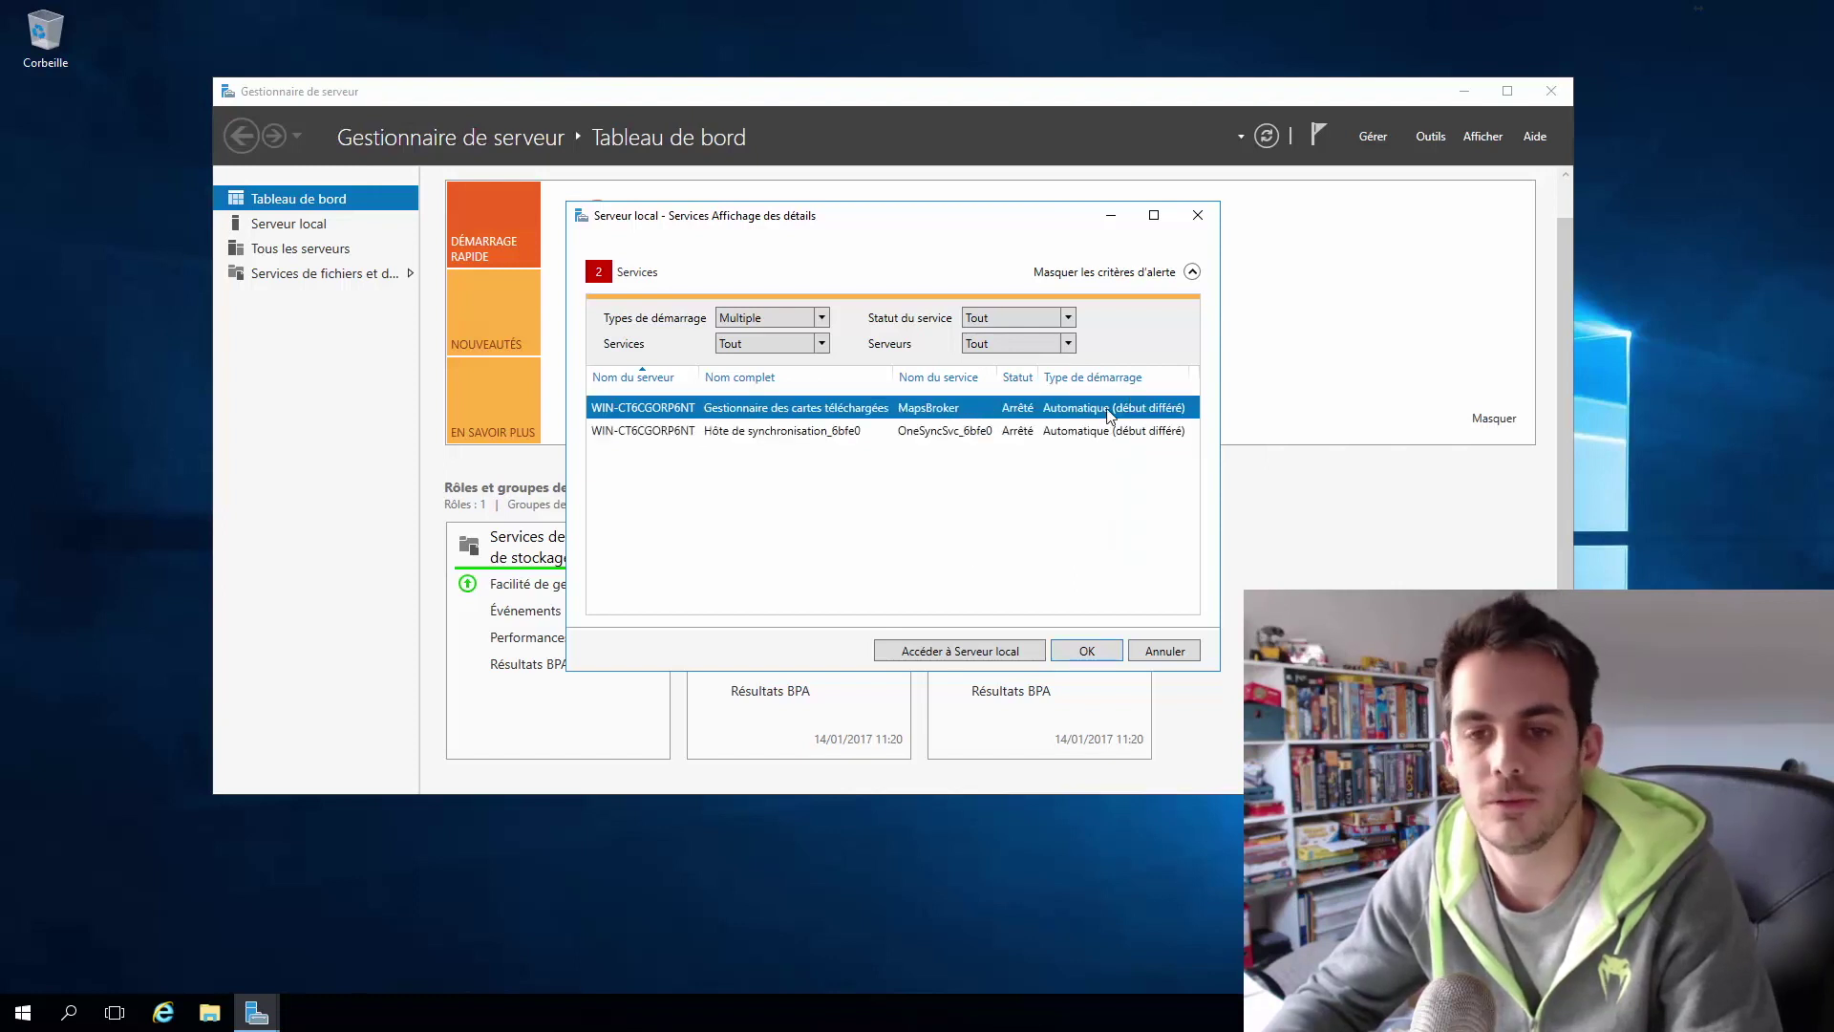
click(1199, 216)
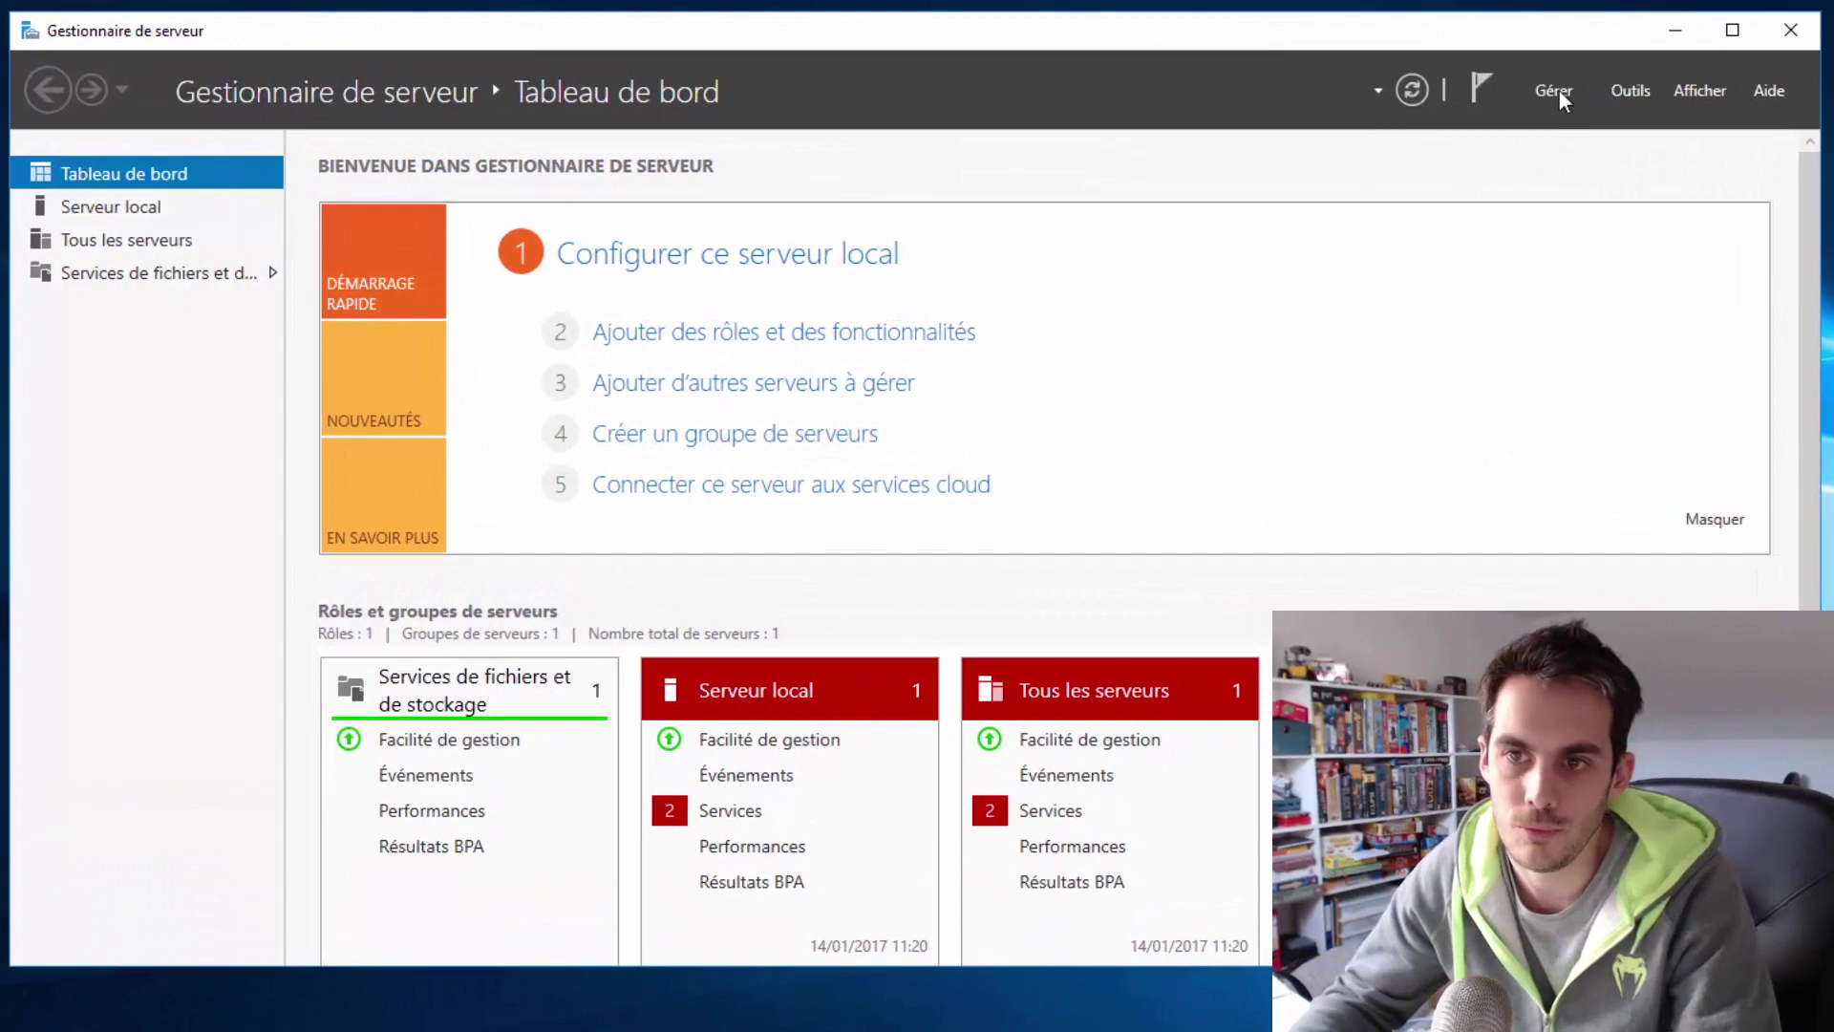
Step: Review the role and server management commands, and view the Tous les serveurs list and the Serveur local properties
click(1561, 93)
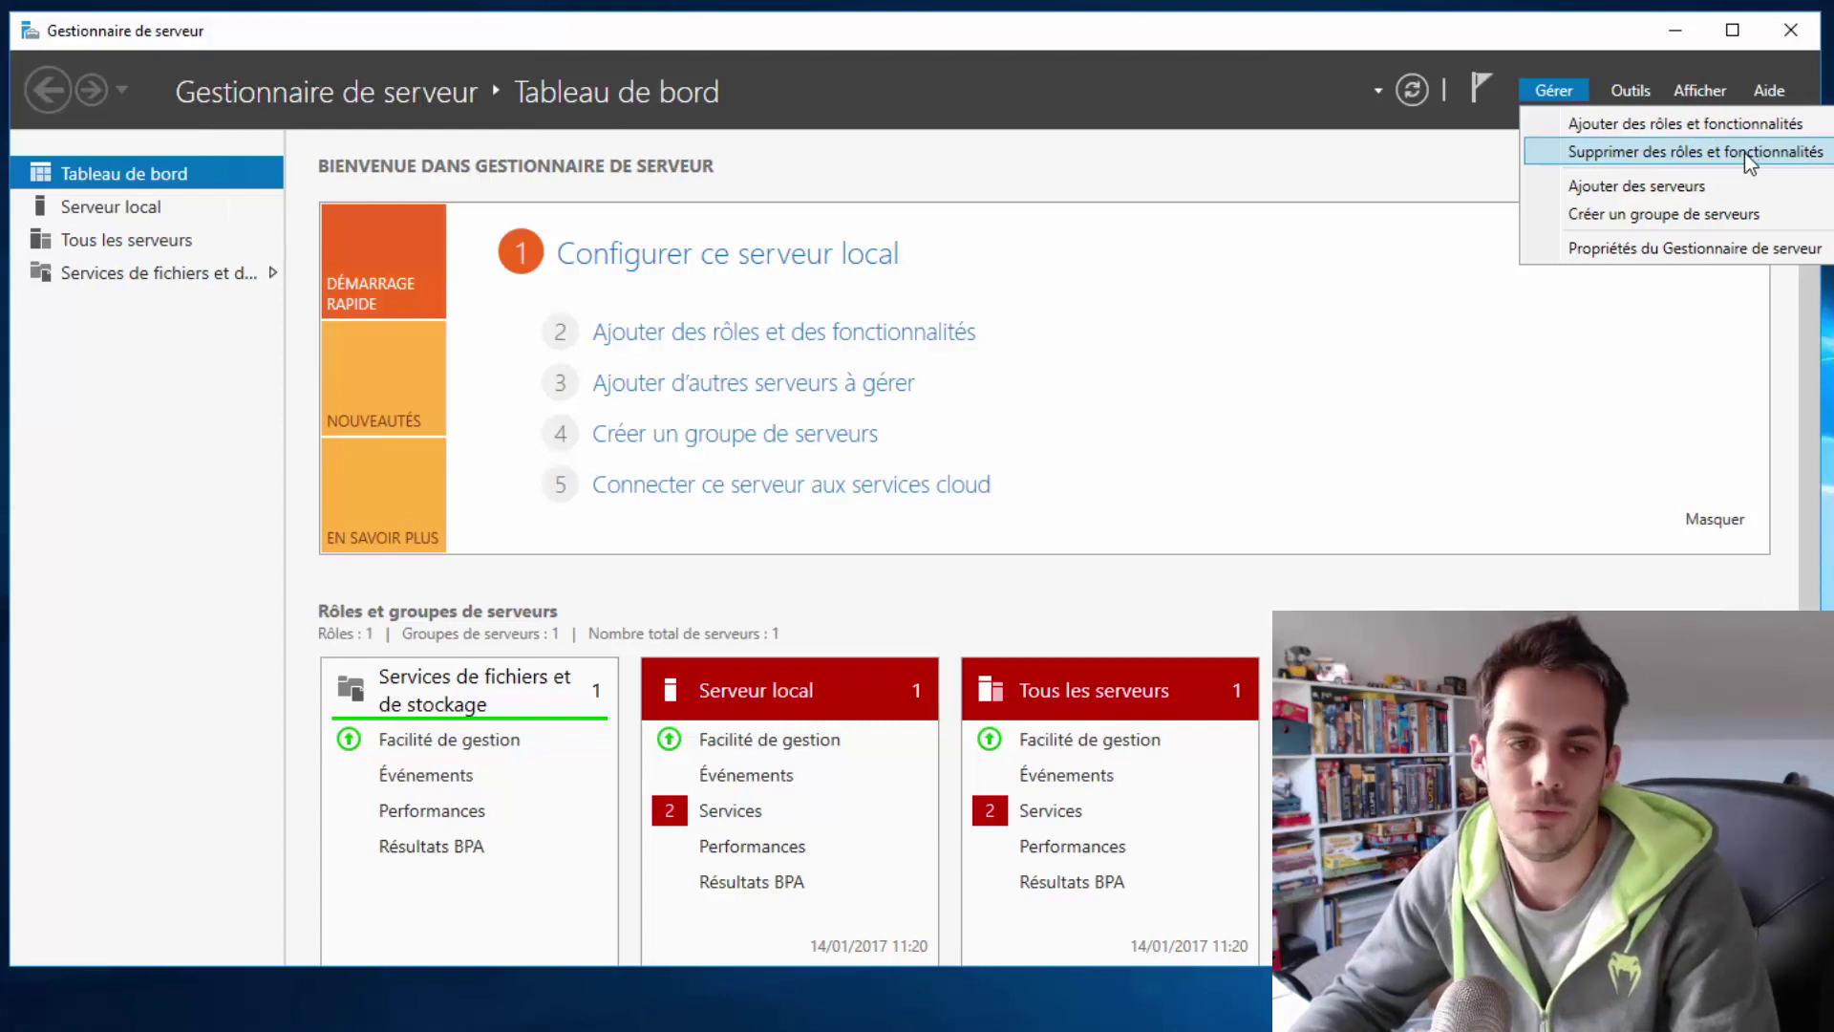
click(1716, 165)
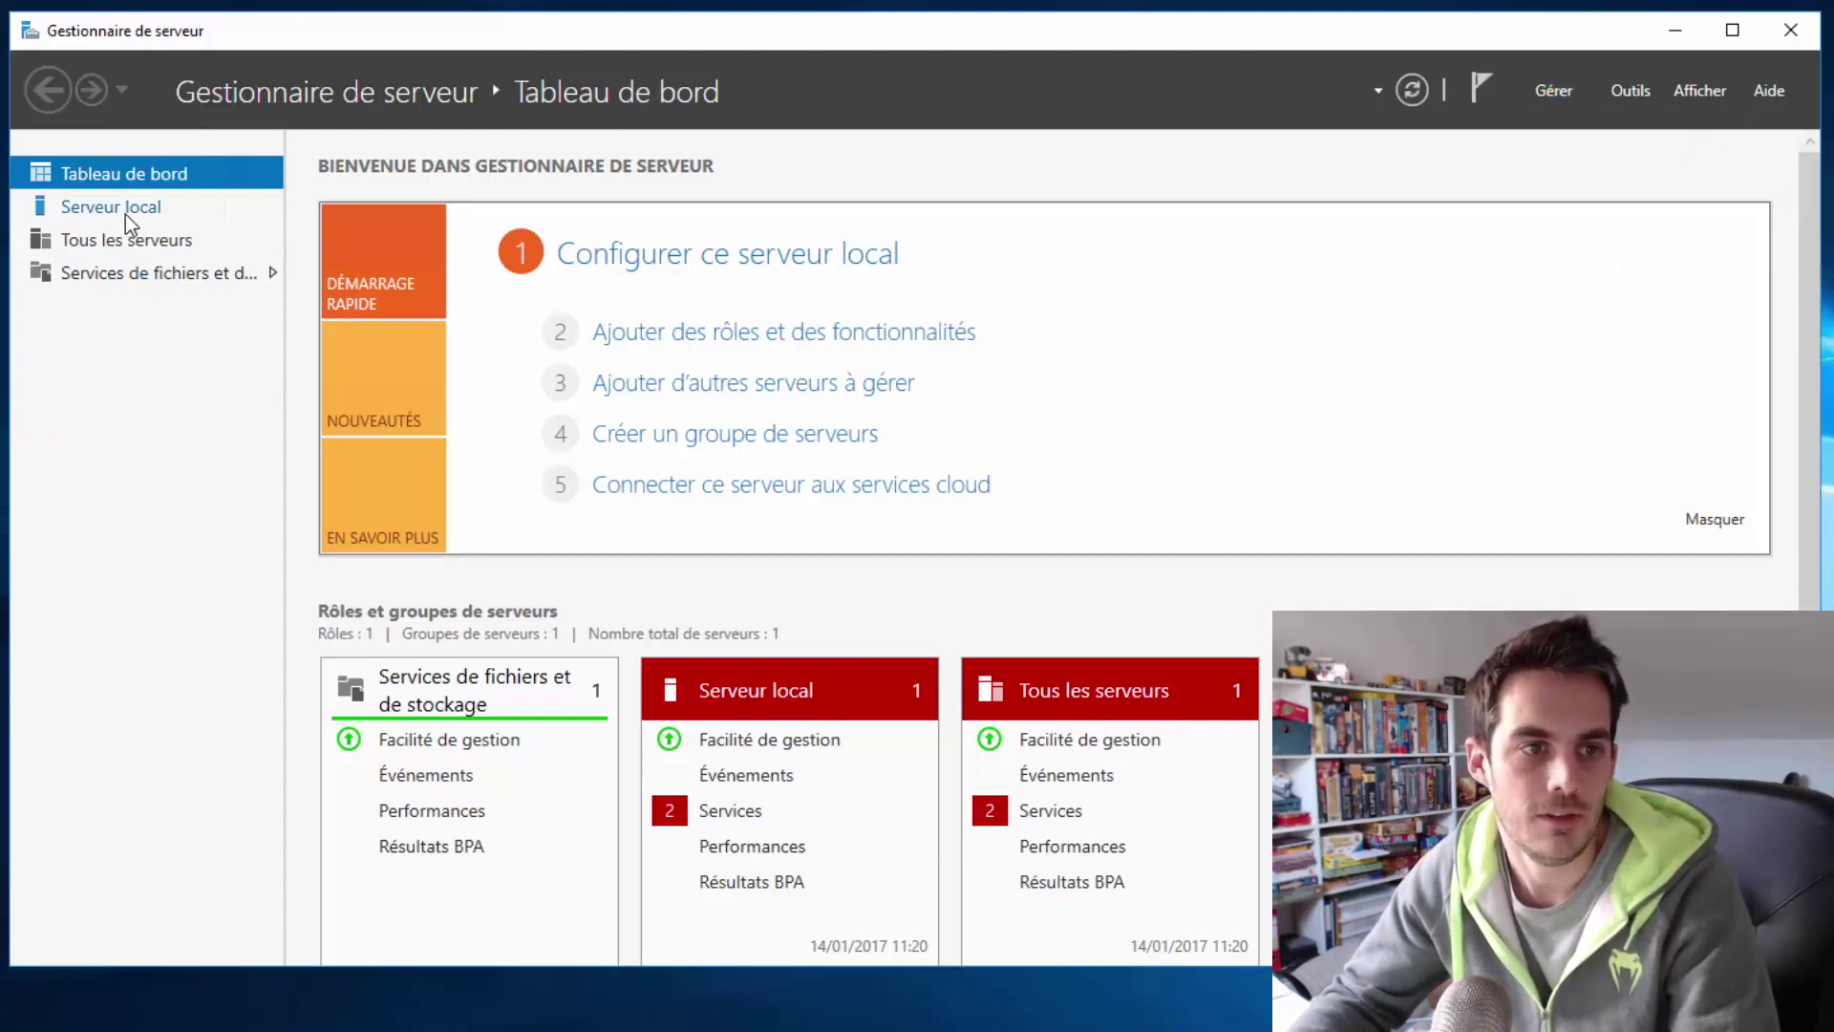
click(97, 211)
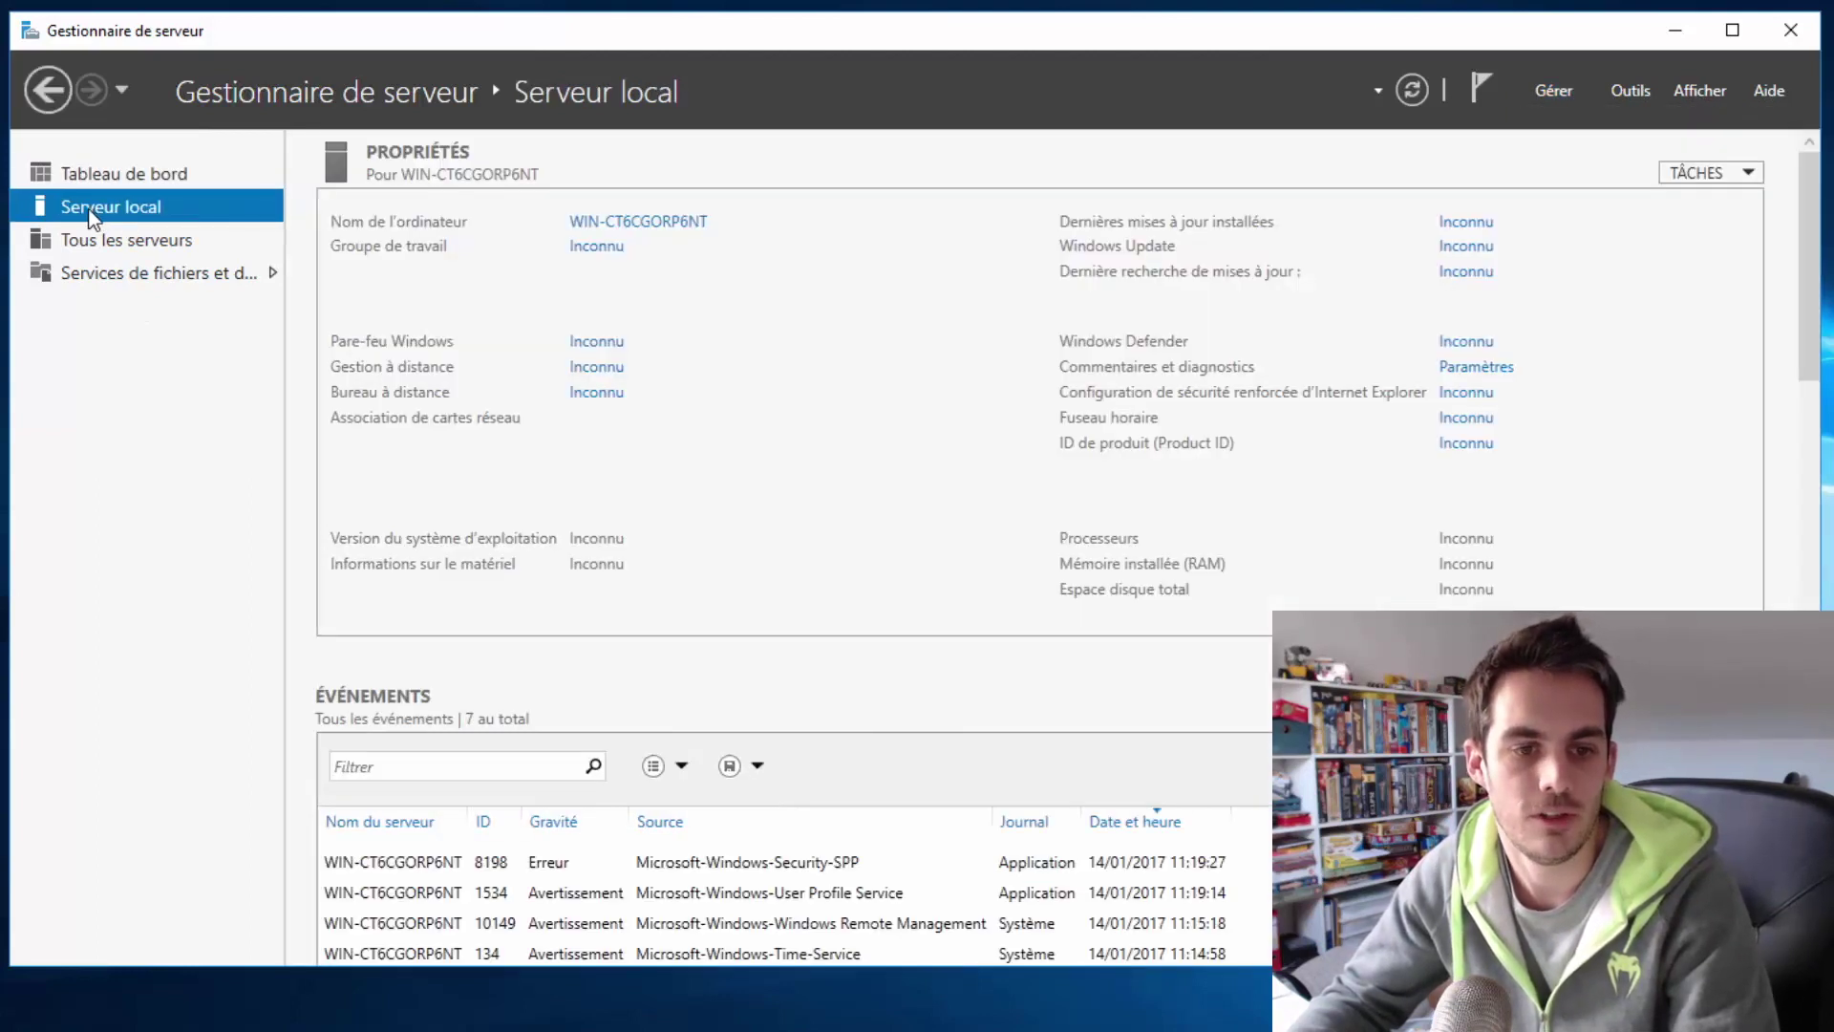
click(147, 238)
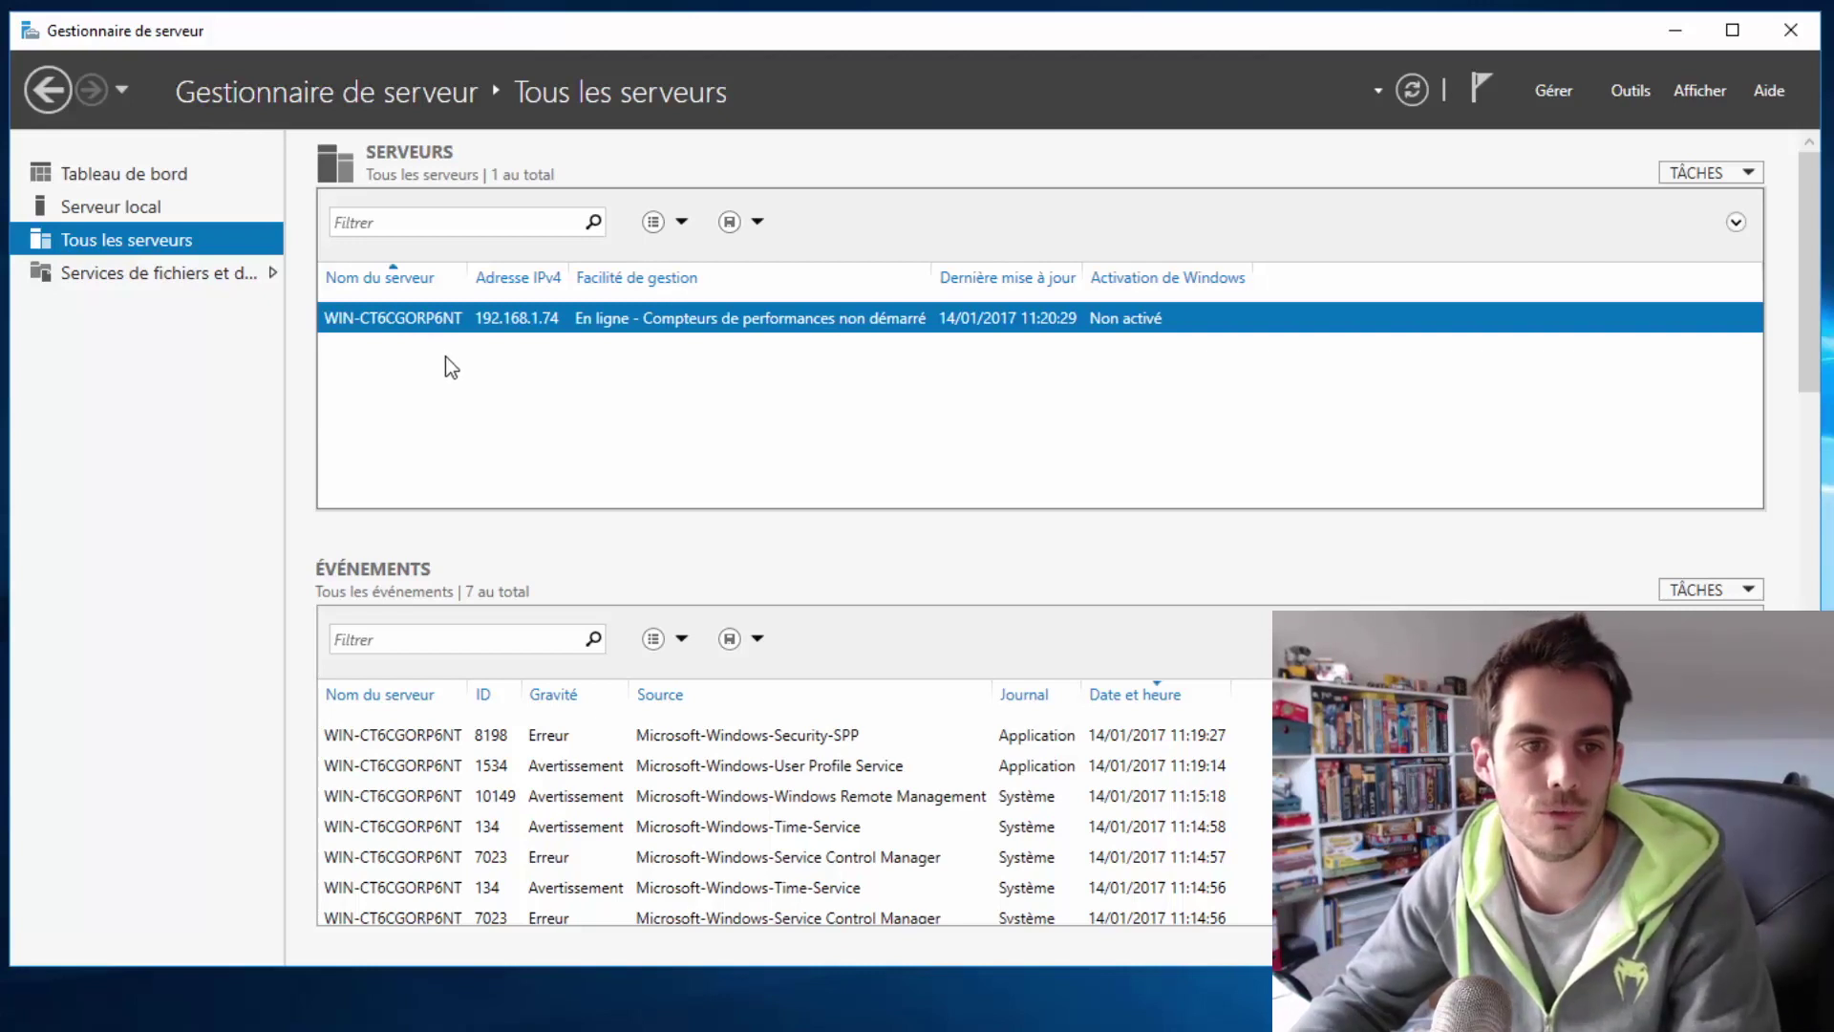
click(137, 216)
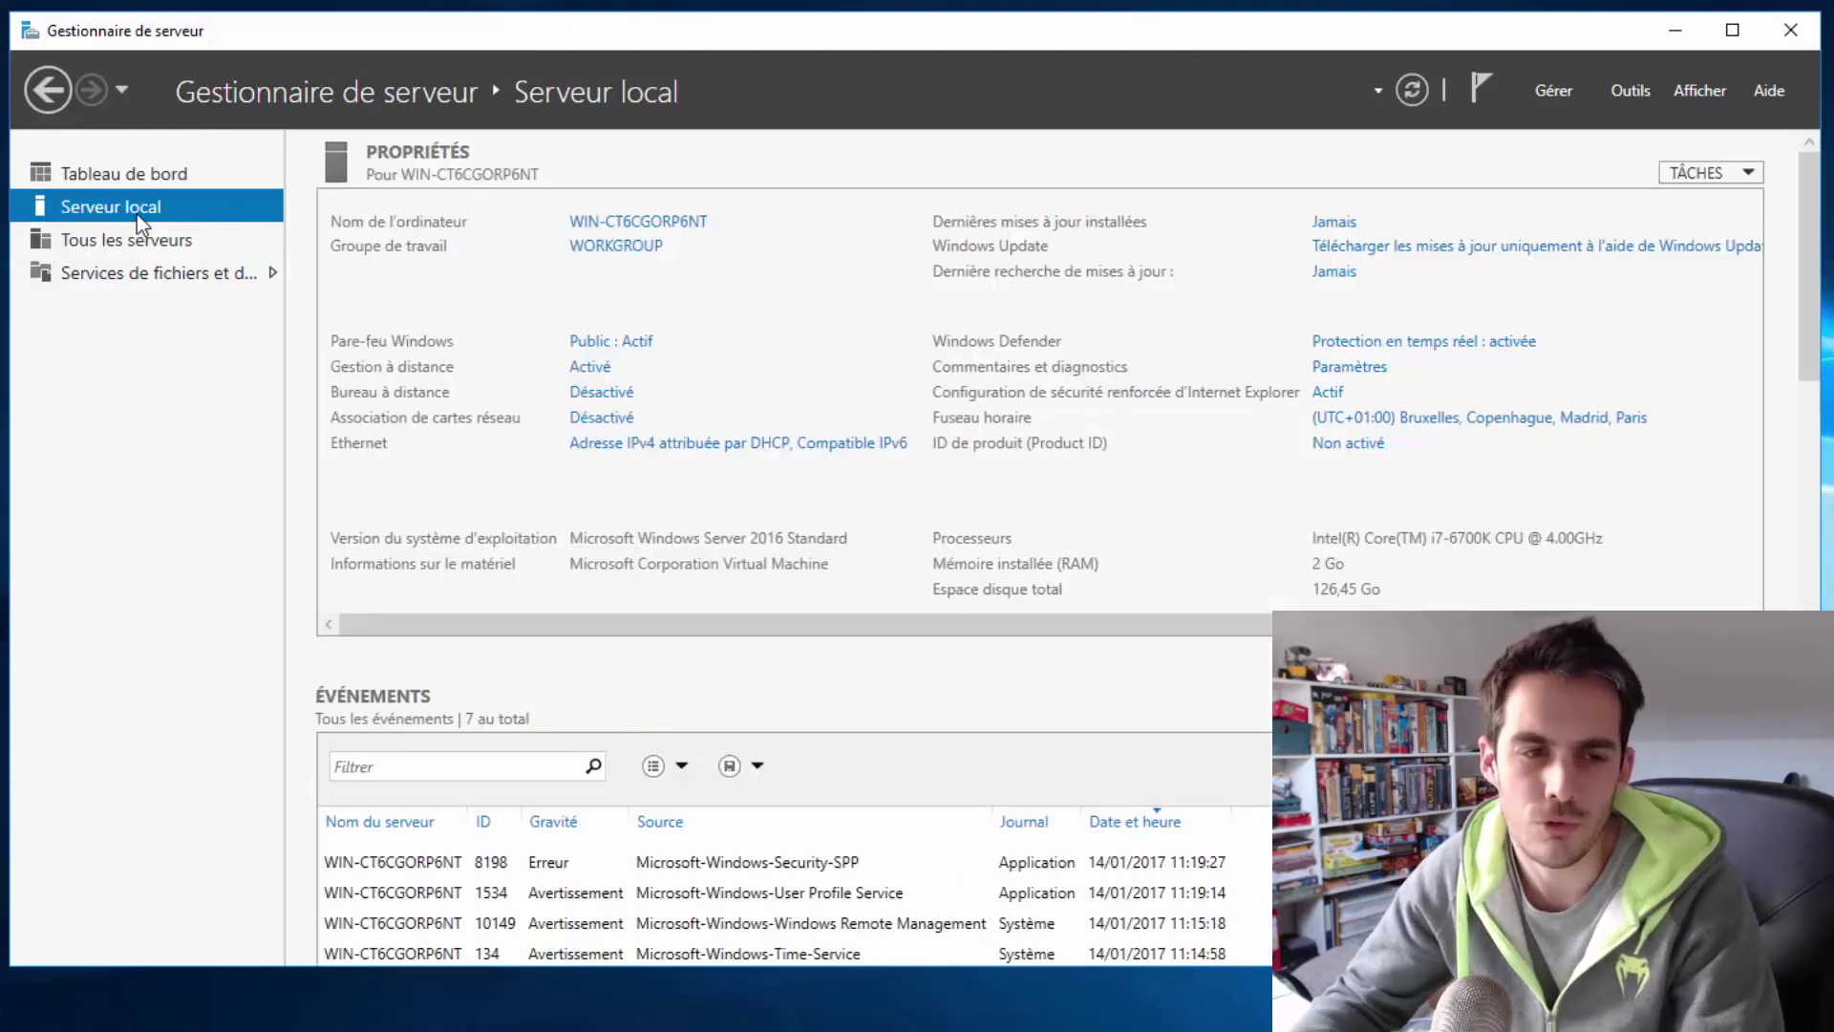